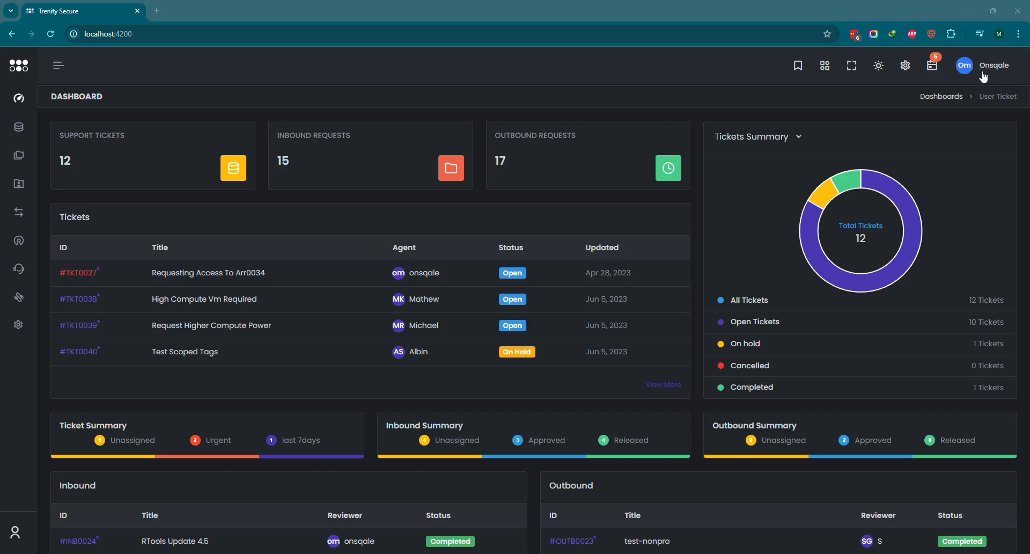
- Open the Assets list of the Data section and look through the summary figures and asset cards
{"action": "mouse_move", "coordinate": [29, 104]}
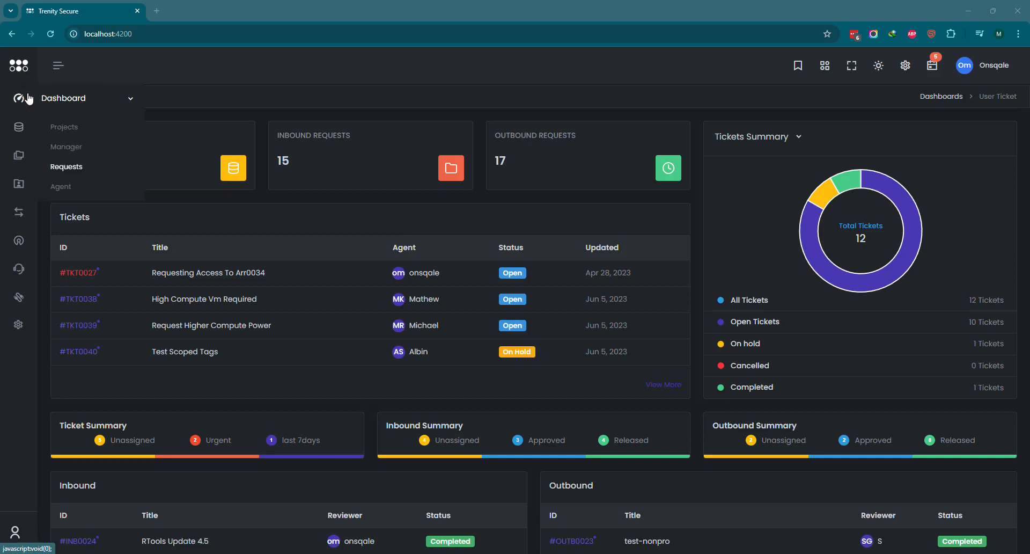
{"action": "mouse_move", "coordinate": [19, 127]}
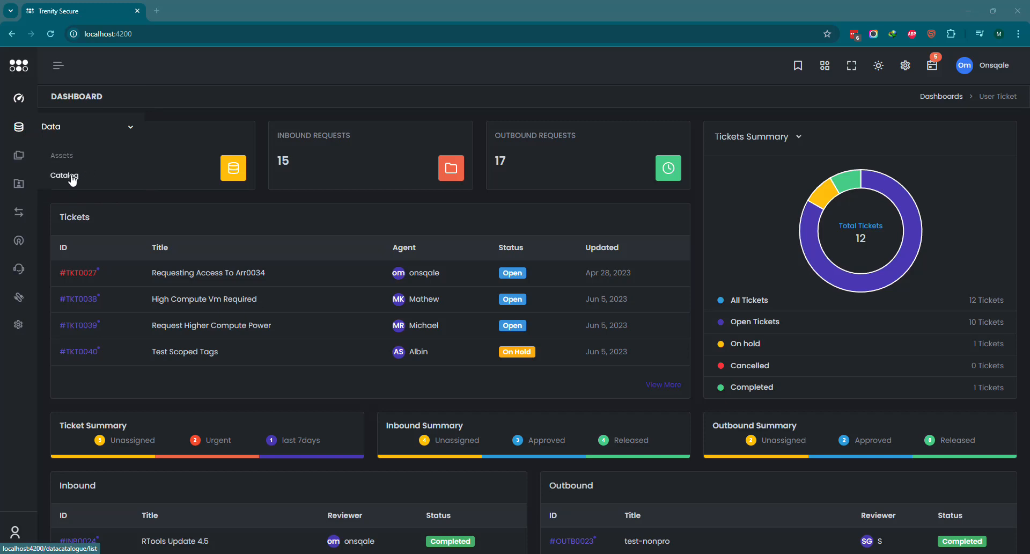
{"action": "mouse_move", "coordinate": [18, 240]}
{"action": "mouse_move", "coordinate": [18, 297]}
{"action": "left_click", "coordinate": [71, 159]}
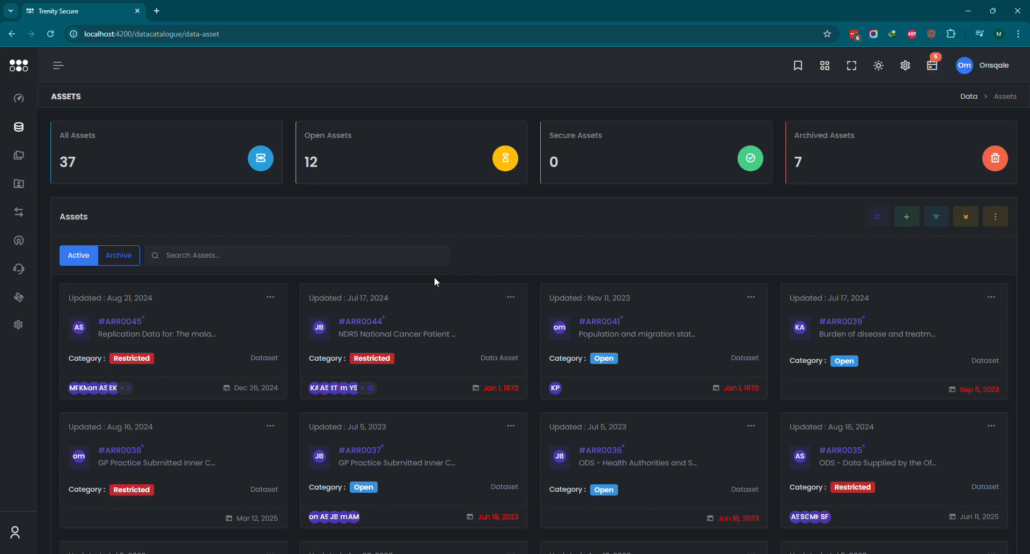
{"action": "scroll", "coordinate": [432, 291], "scroll_direction": "down", "scroll_amount": 2}
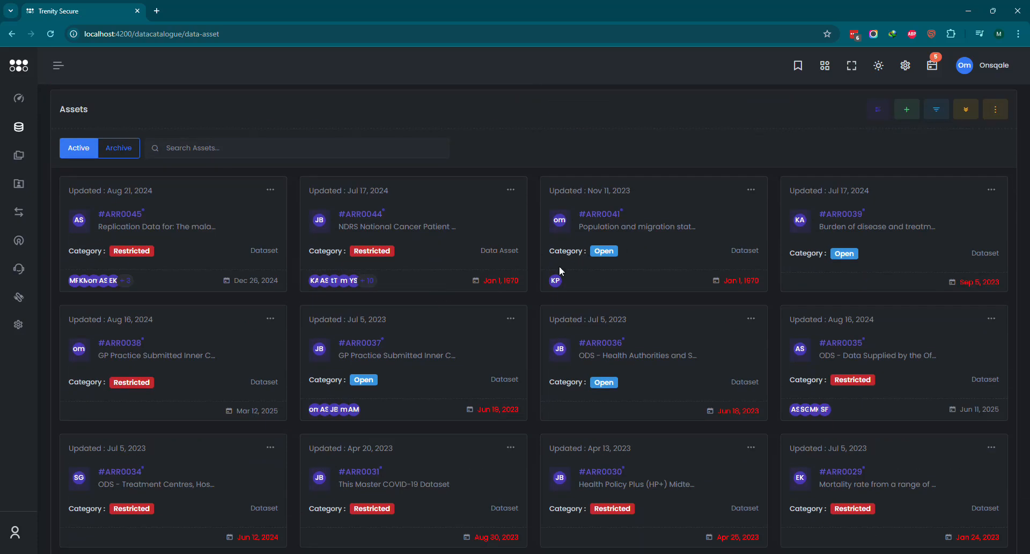
{"action": "scroll", "coordinate": [816, 310], "scroll_direction": "up", "scroll_amount": 2}
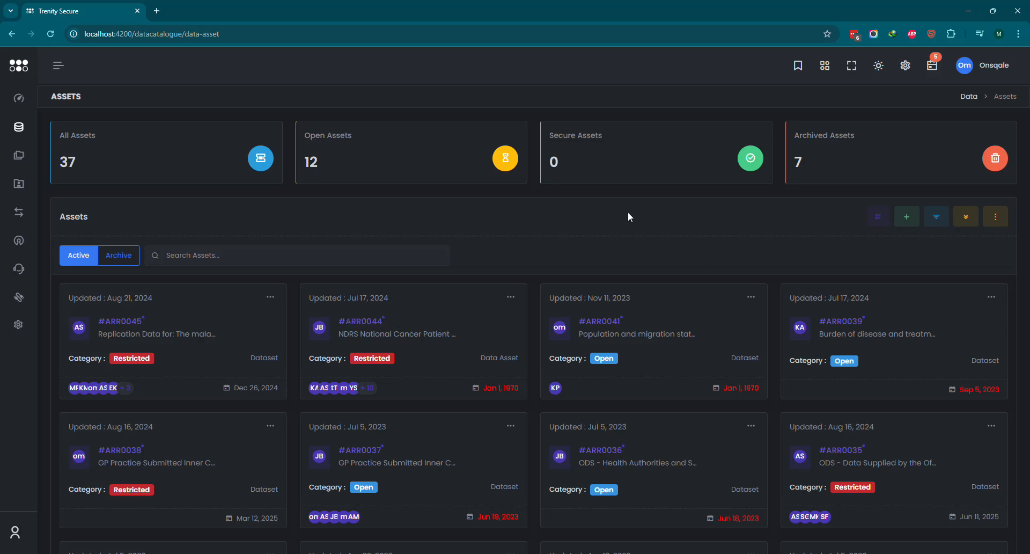
{"action": "scroll", "coordinate": [646, 211], "scroll_direction": "down", "scroll_amount": 1}
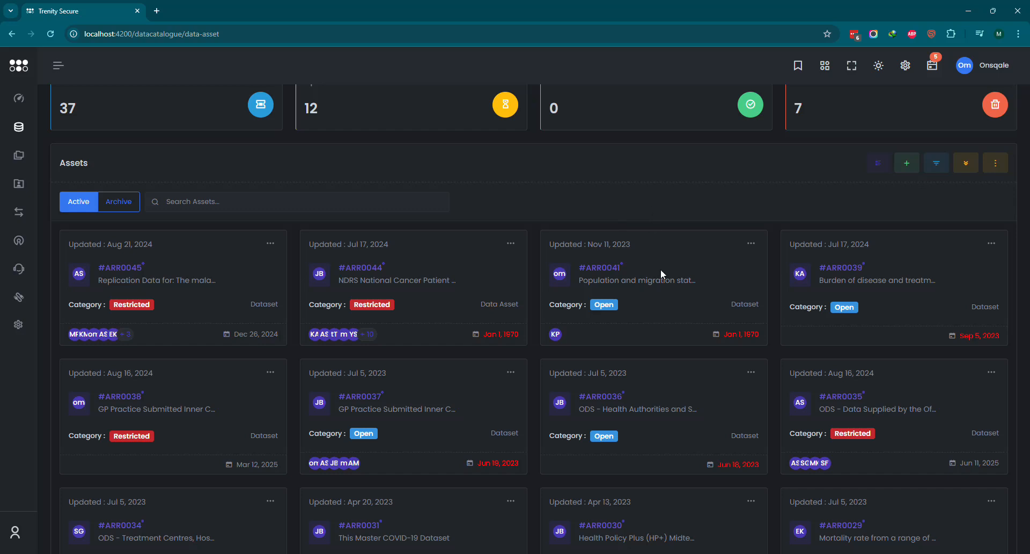
{"action": "scroll", "coordinate": [661, 268], "scroll_direction": "up", "scroll_amount": 1}
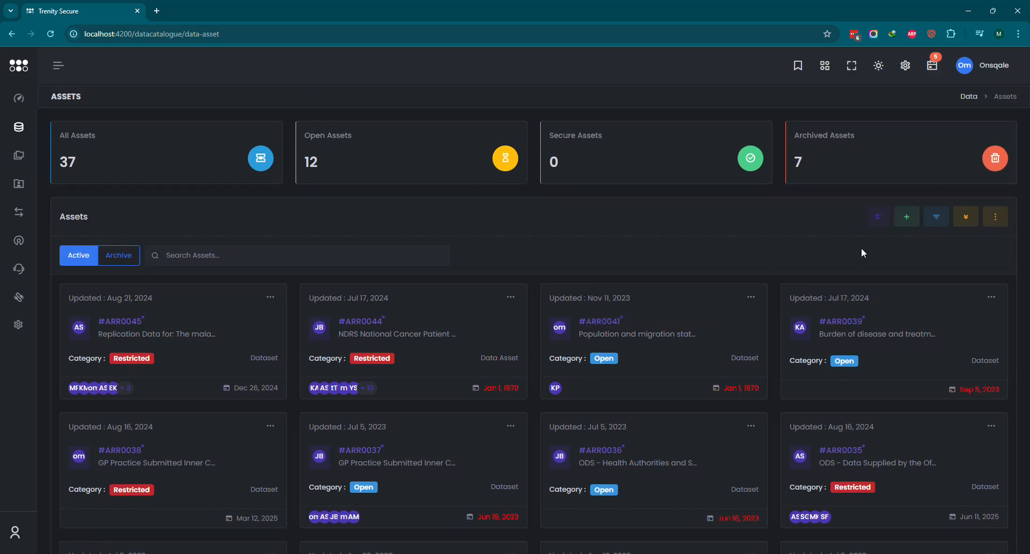
- View the blank asset creation form and the export preview of the asset list, closing each without saving
{"action": "left_click", "coordinate": [908, 217]}
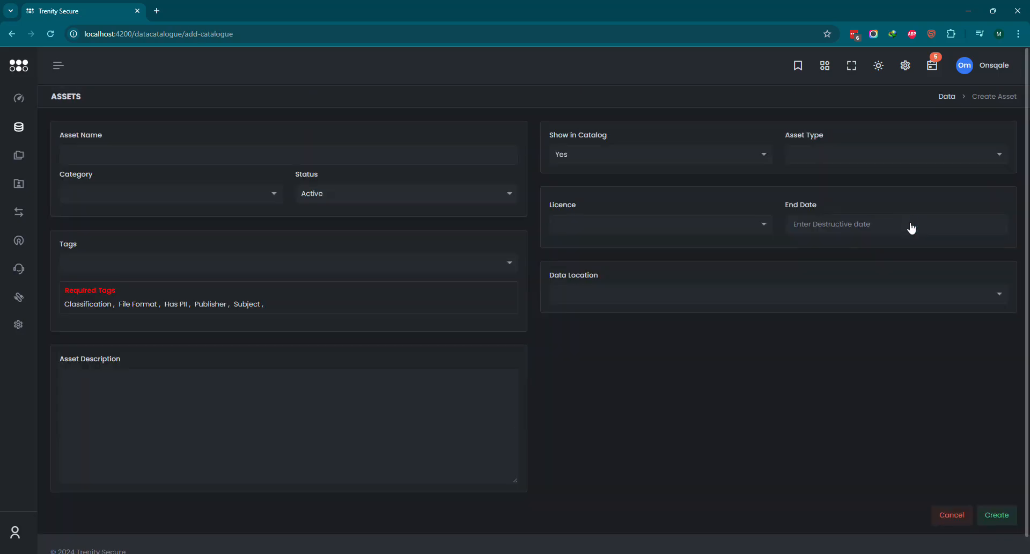
{"action": "left_click", "coordinate": [951, 515]}
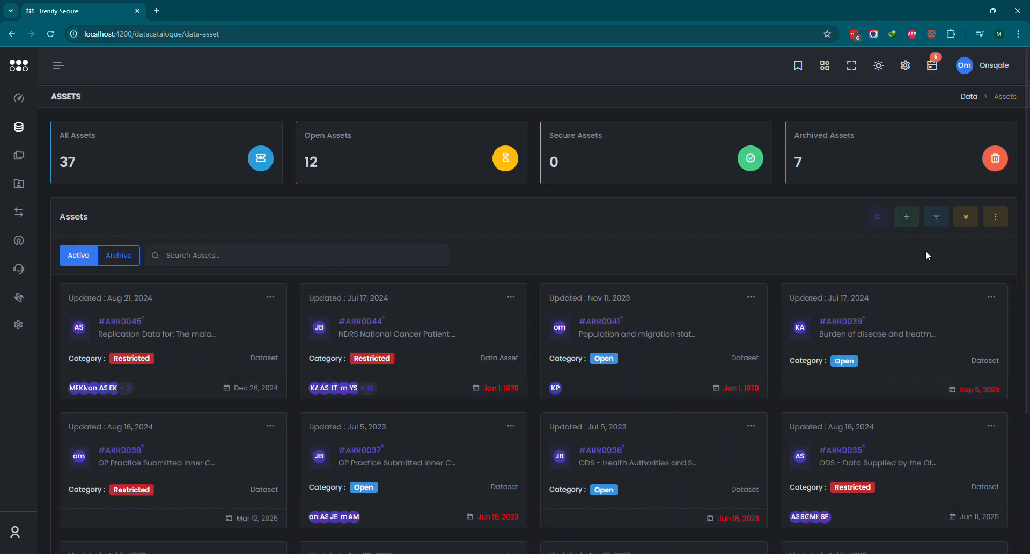
{"action": "left_click", "coordinate": [938, 217]}
{"action": "left_click", "coordinate": [995, 216]}
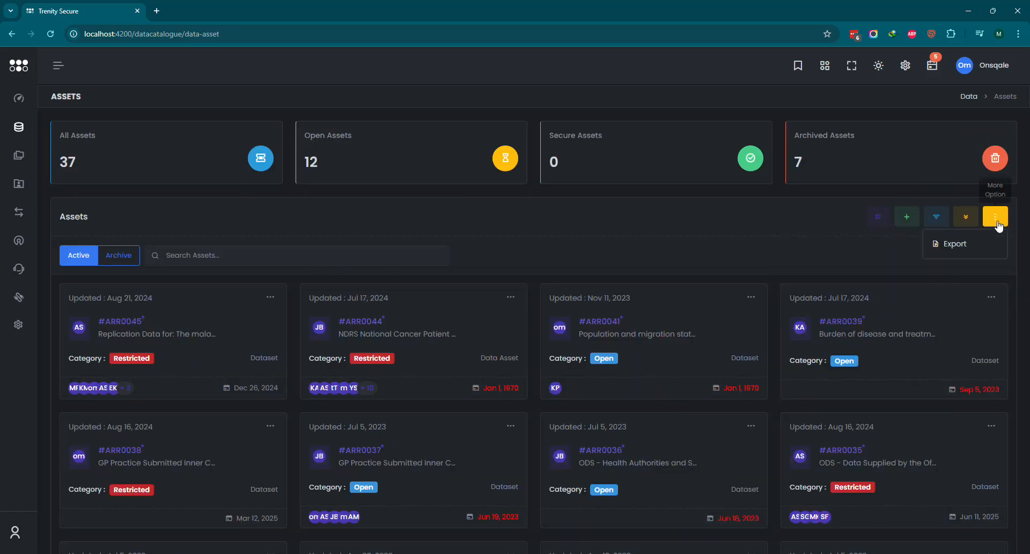
{"action": "left_click", "coordinate": [954, 241]}
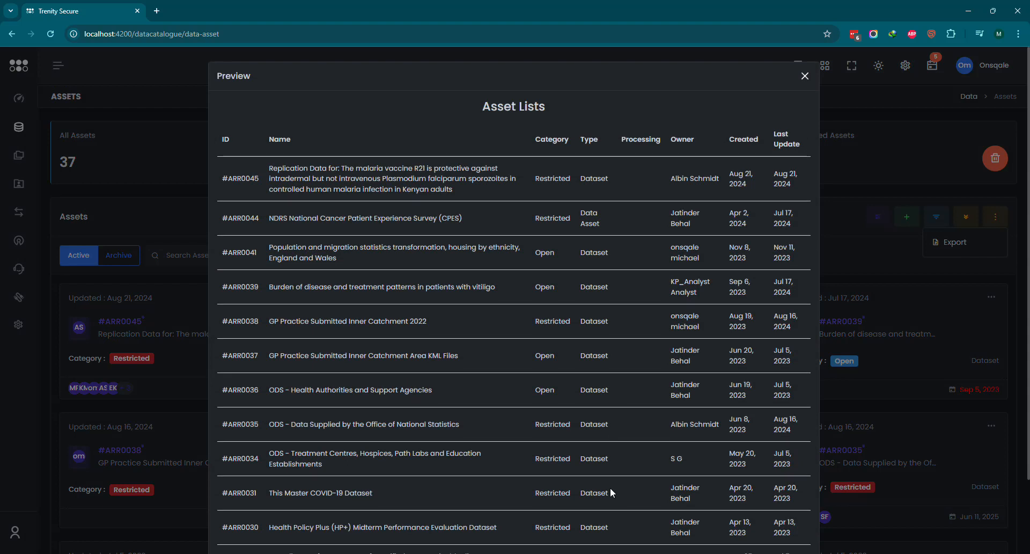
{"action": "left_click", "coordinate": [804, 75]}
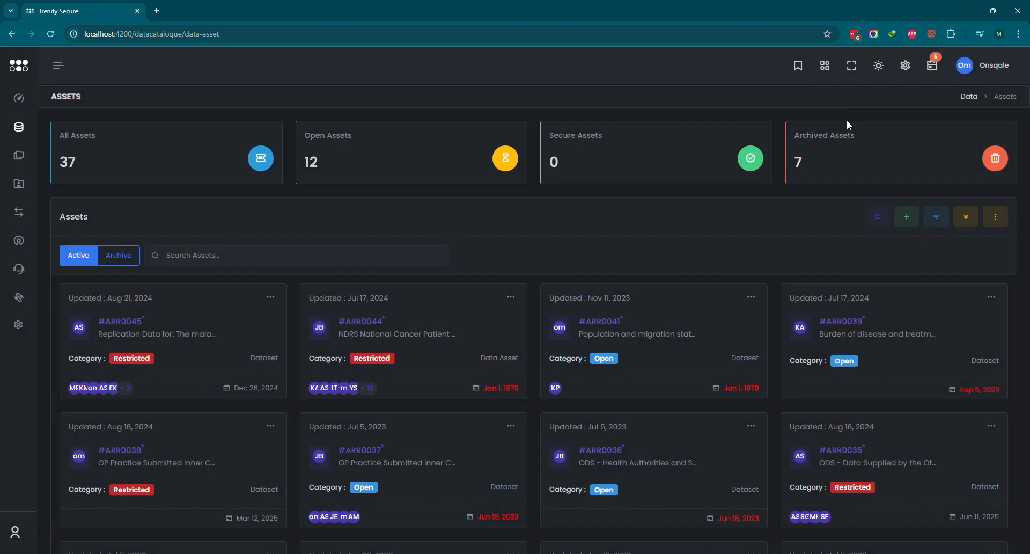
- Start a new asset and tag it with Classification :: TIER 3, File Format :: Excel and File Format :: csv
{"action": "left_click", "coordinate": [907, 217]}
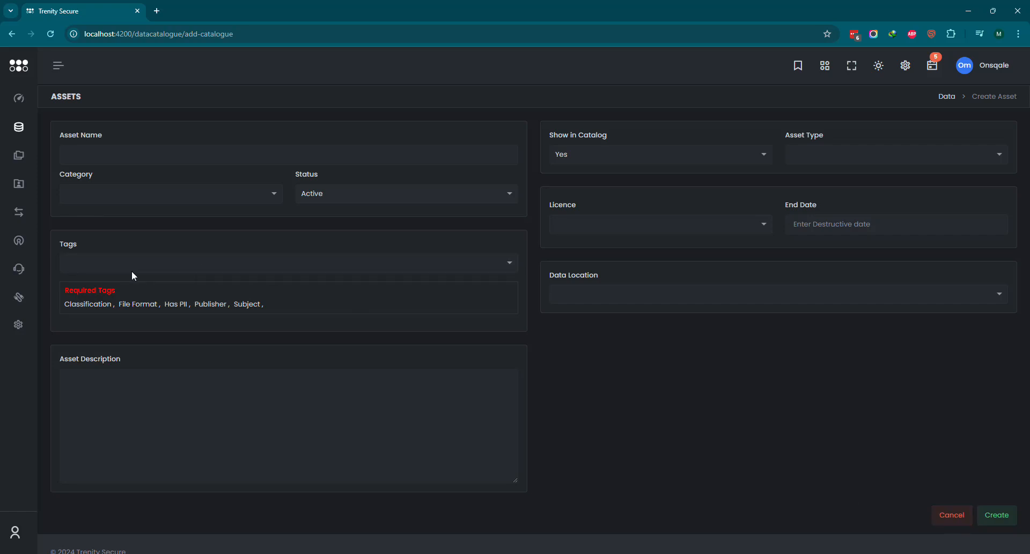
{"action": "left_click", "coordinate": [207, 265]}
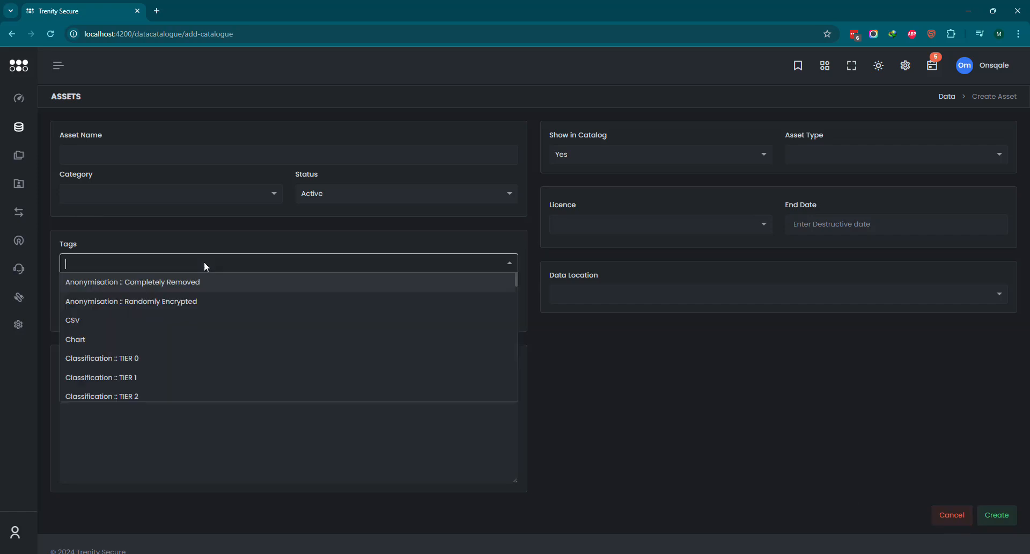
{"action": "type", "text": "cla"}
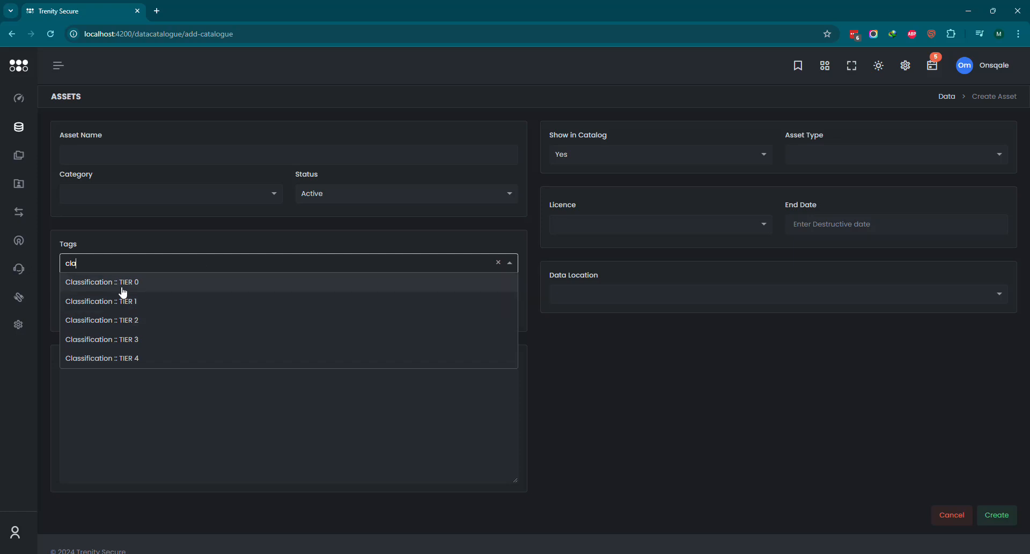
{"action": "left_click", "coordinate": [132, 344]}
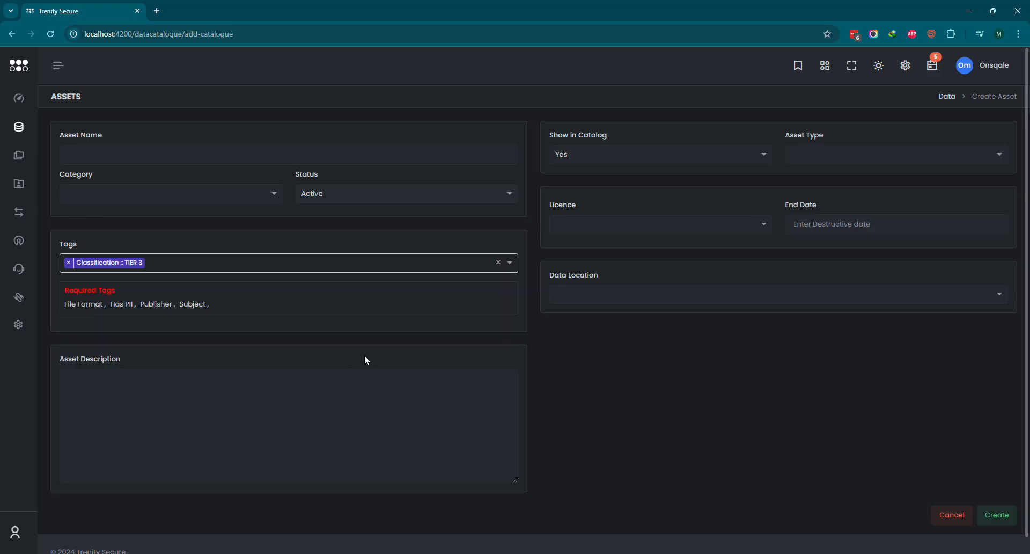
{"action": "left_click", "coordinate": [189, 274]}
{"action": "type", "text": "file"}
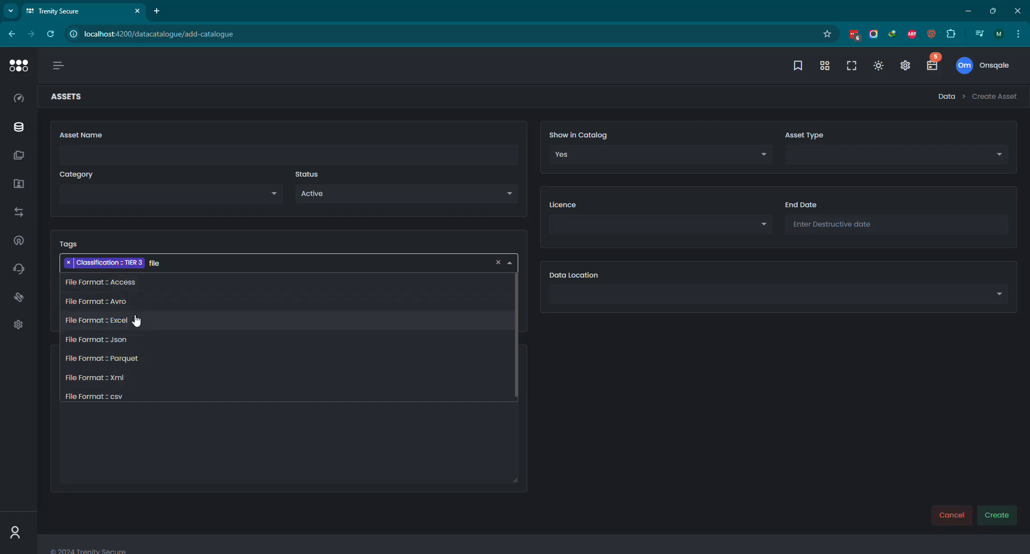
{"action": "left_click", "coordinate": [119, 320]}
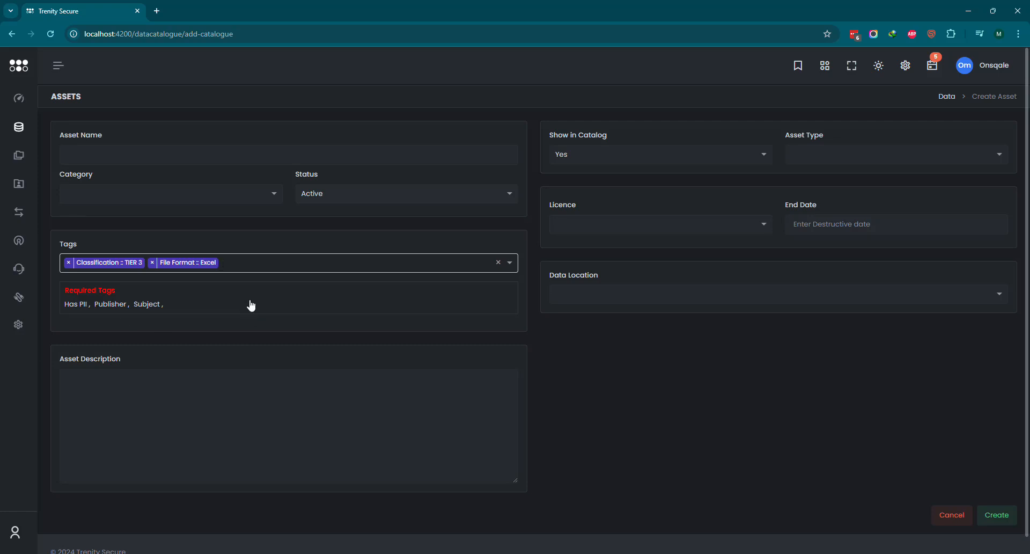
{"action": "type", "text": "file"}
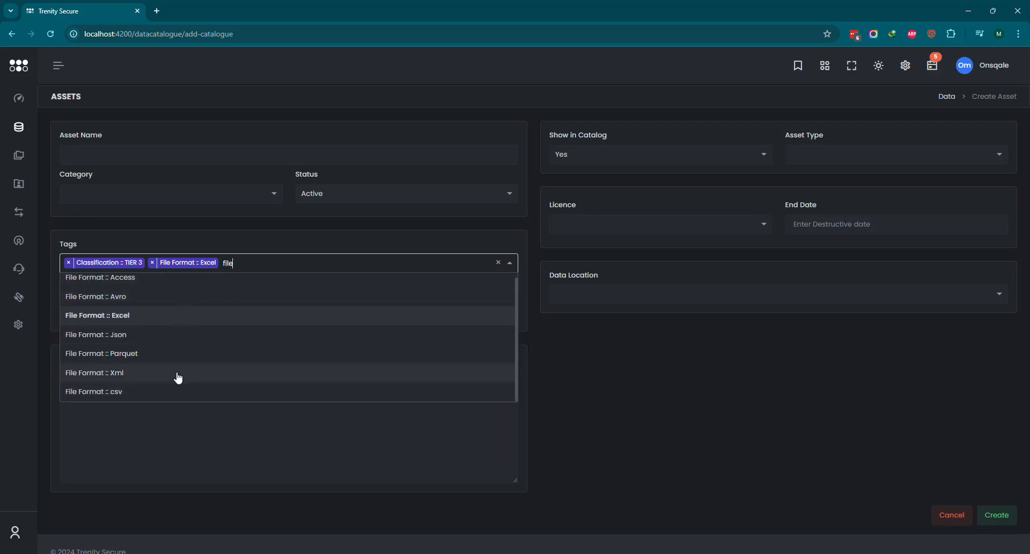
{"action": "left_click", "coordinate": [134, 392]}
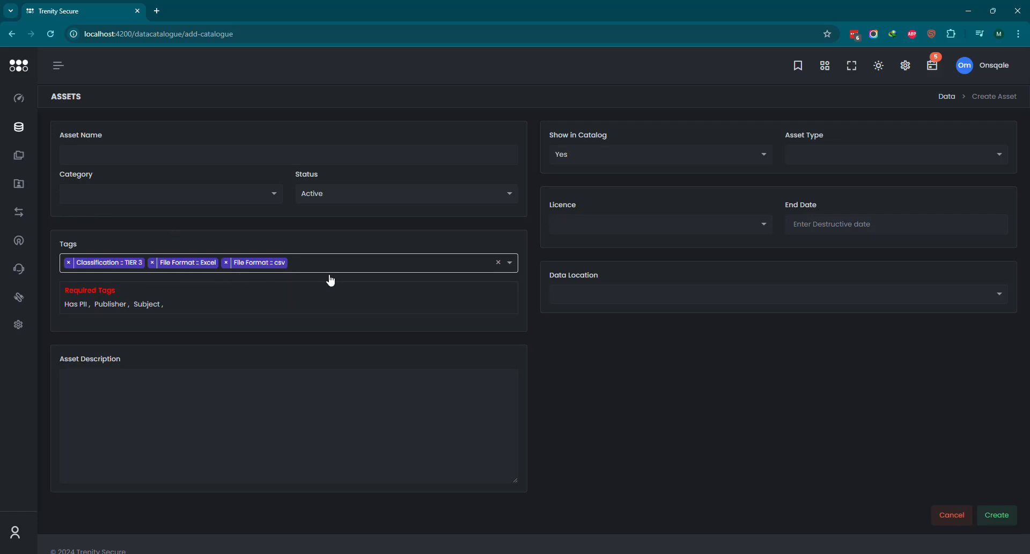
- Add the tags Has PII :: Yes, Publisher :: NHS England and Subject :: Health, and cancel the asset creation
{"action": "type", "text": "has"}
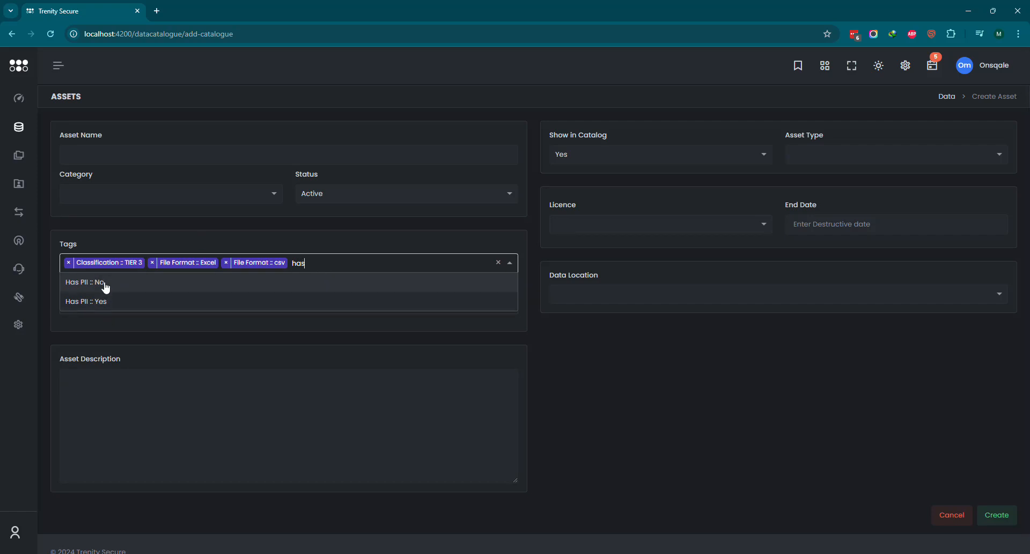
{"action": "left_click", "coordinate": [125, 305]}
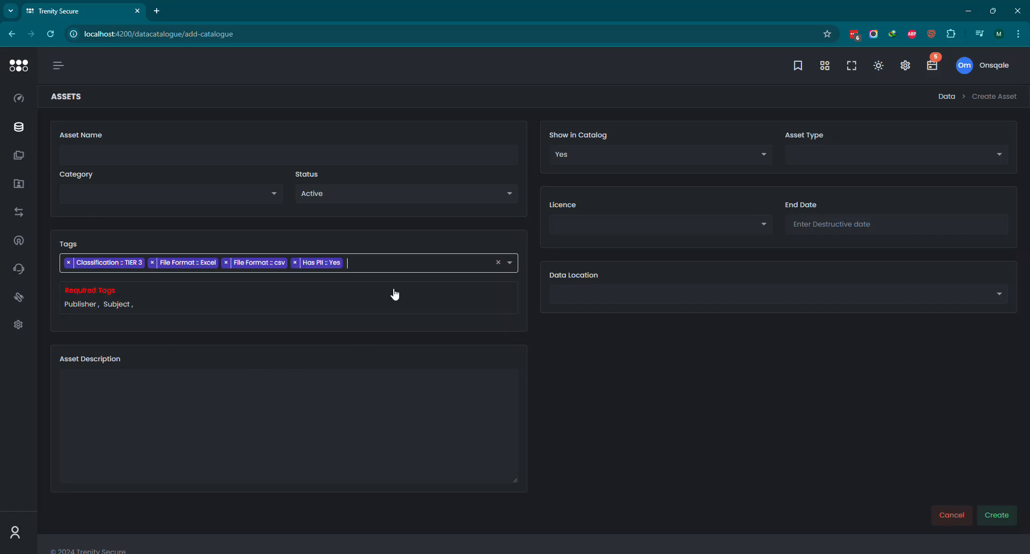
{"action": "type", "text": "publ"}
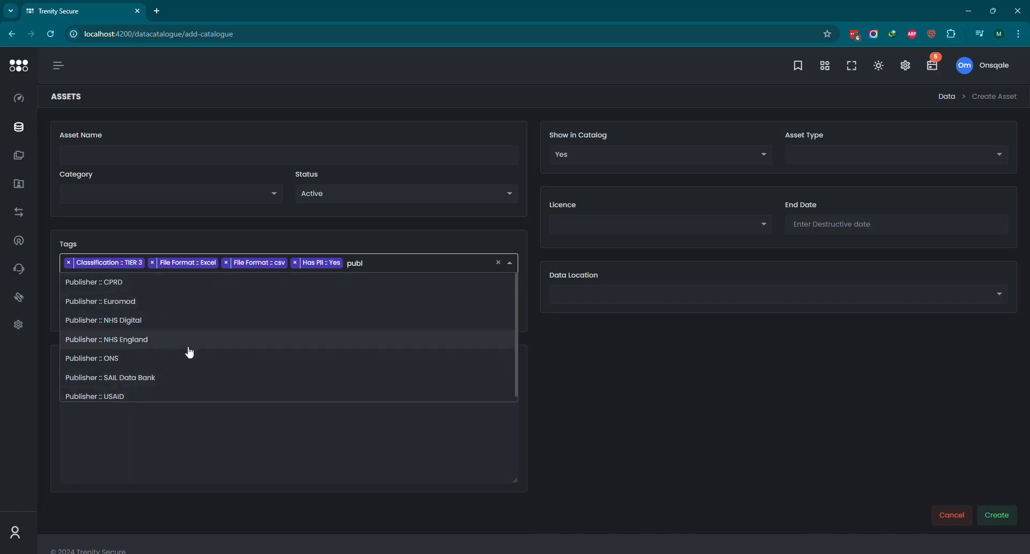
{"action": "left_click", "coordinate": [126, 340]}
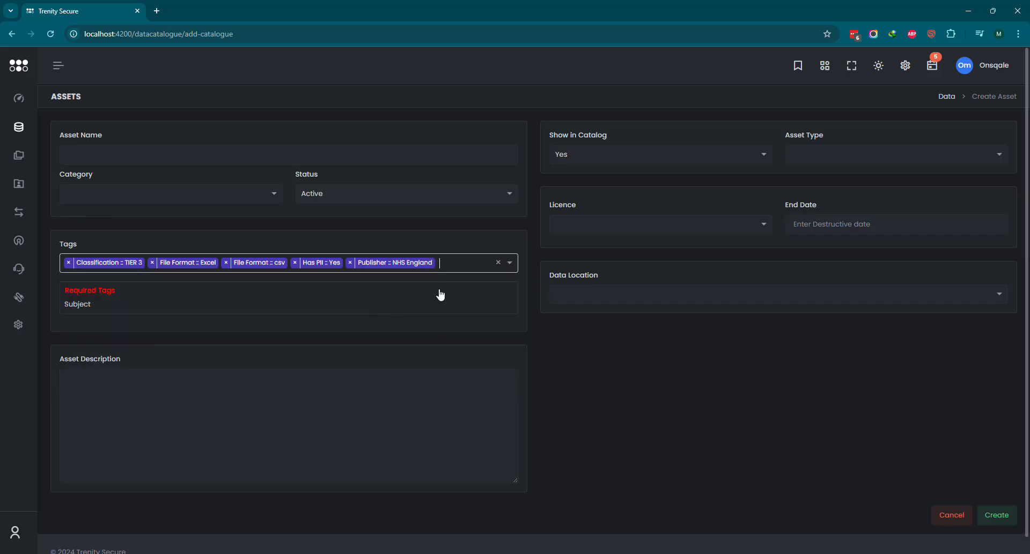
{"action": "type", "text": "sub"}
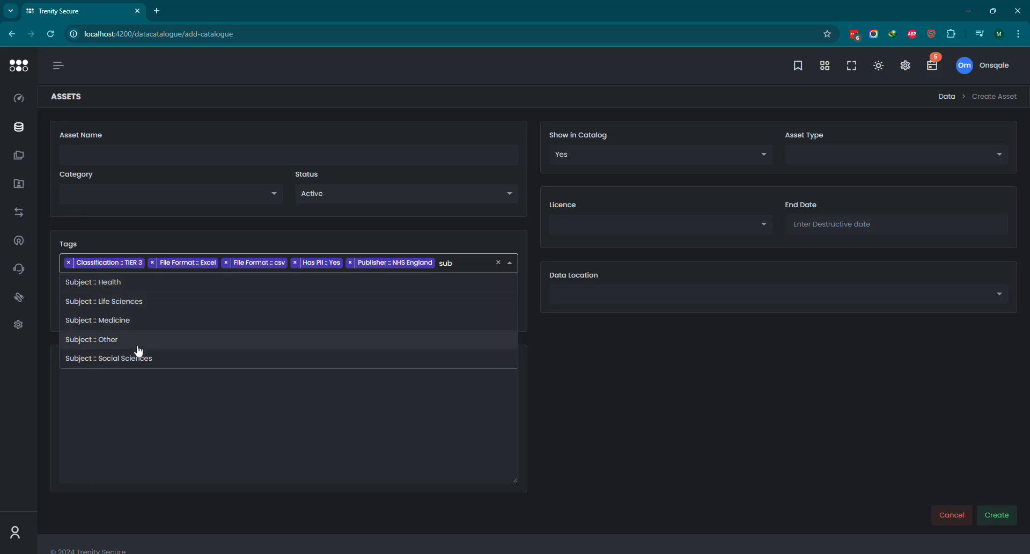
{"action": "left_click", "coordinate": [112, 288]}
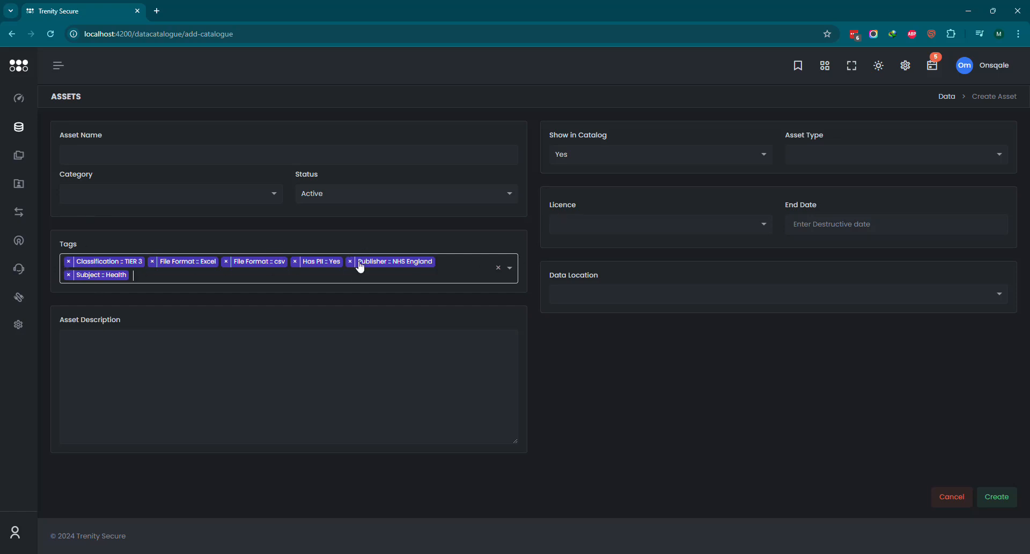
{"action": "mouse_move", "coordinate": [51, 261]}
{"action": "left_click", "coordinate": [949, 491]}
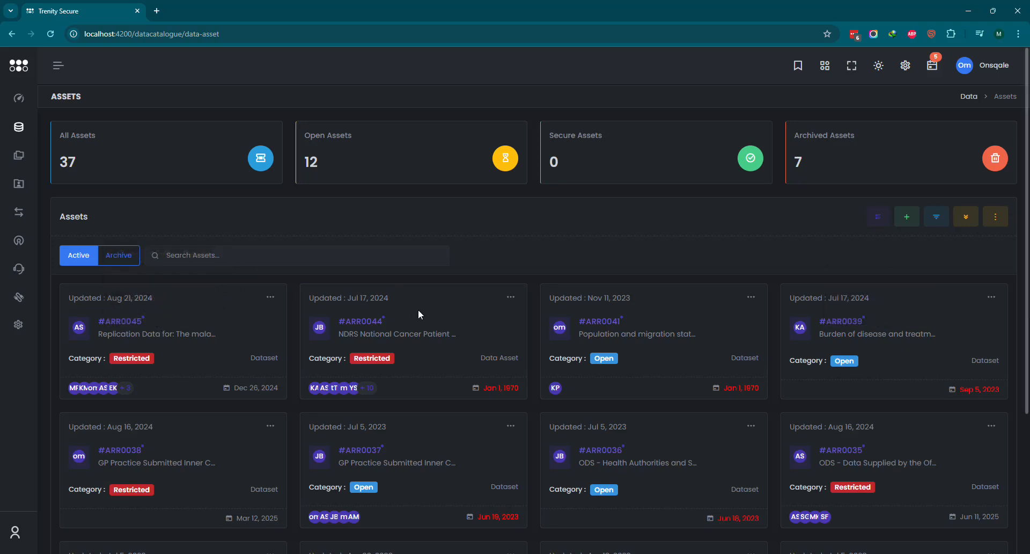
- Open the overview of the malaria vaccine R21 replication dataset, #ARR0045
{"action": "scroll", "coordinate": [436, 277], "scroll_direction": "down", "scroll_amount": 2}
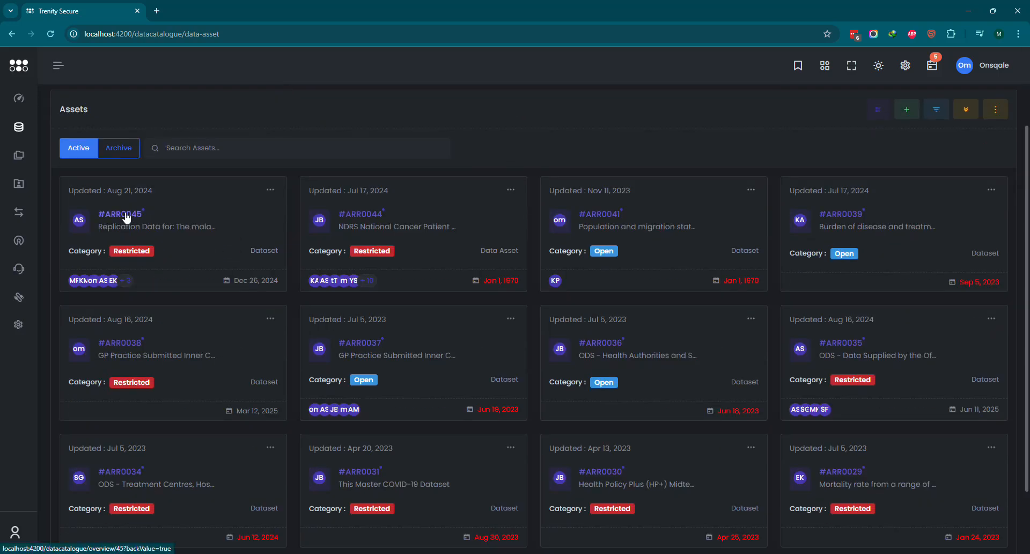
{"action": "left_click", "coordinate": [129, 218]}
{"action": "scroll", "coordinate": [553, 369], "scroll_direction": "up", "scroll_amount": 2}
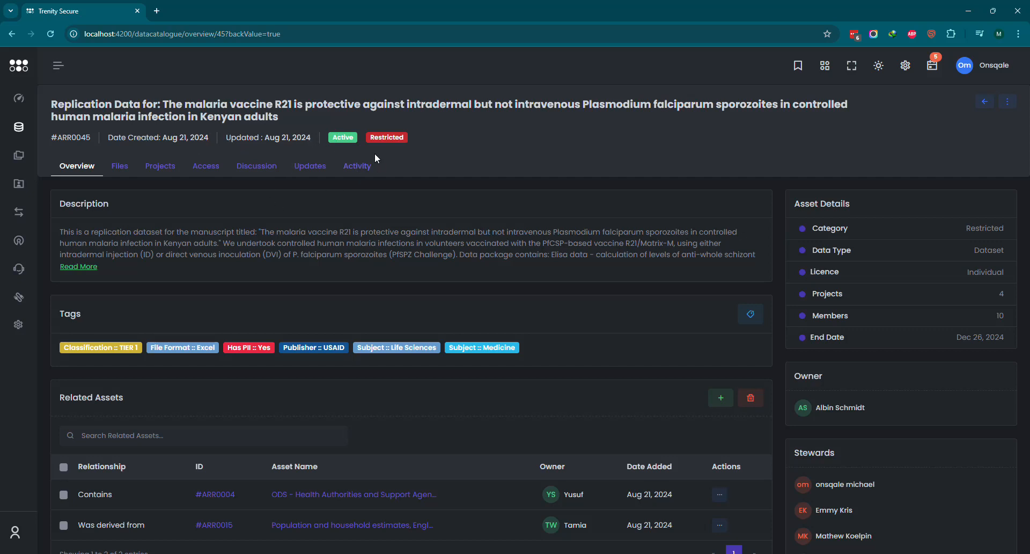
- Examine the dataset's tags with their descriptions and its related assets on the overview
{"action": "scroll", "coordinate": [513, 304], "scroll_direction": "down", "scroll_amount": 3}
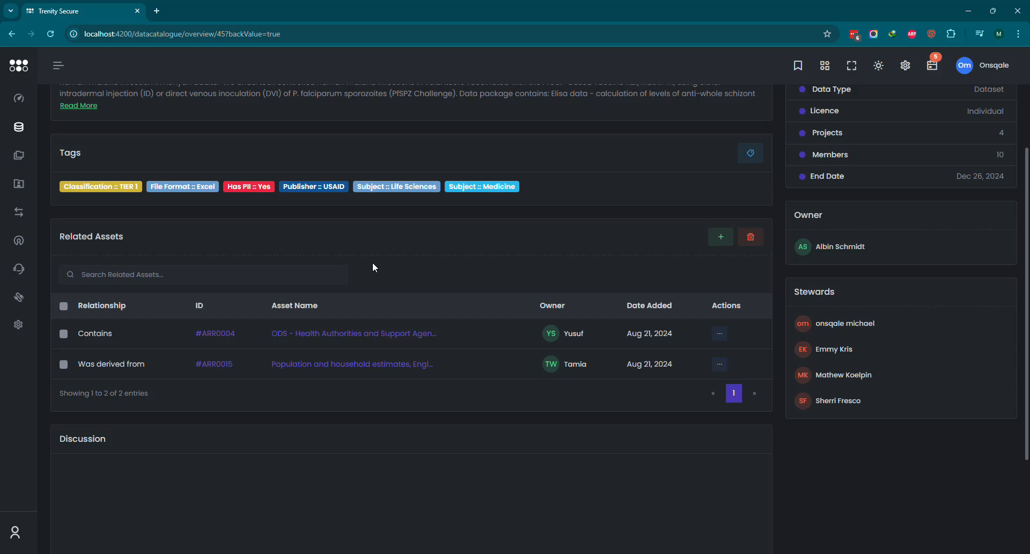
{"action": "scroll", "coordinate": [372, 267], "scroll_direction": "up", "scroll_amount": 2}
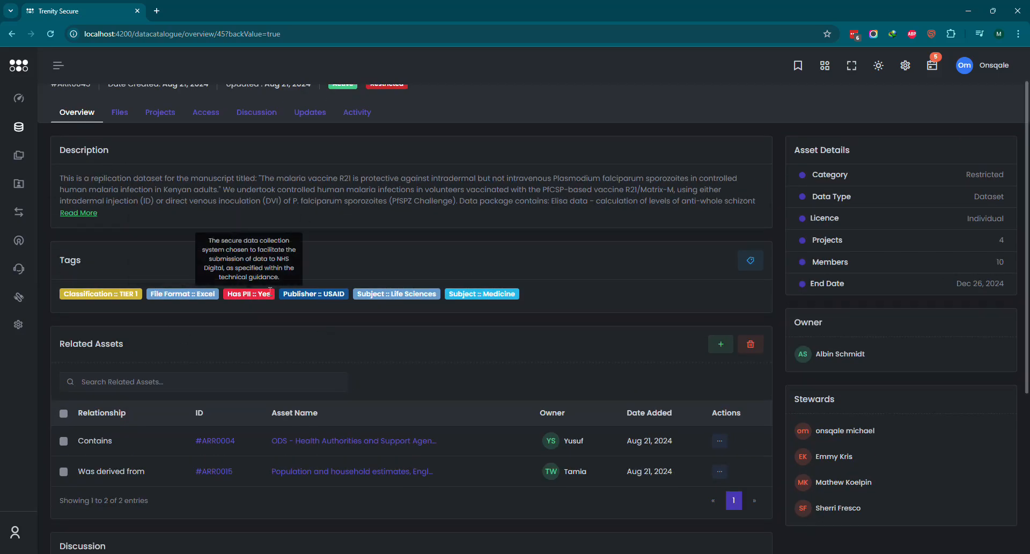
{"action": "mouse_move", "coordinate": [504, 297]}
{"action": "mouse_move", "coordinate": [78, 298]}
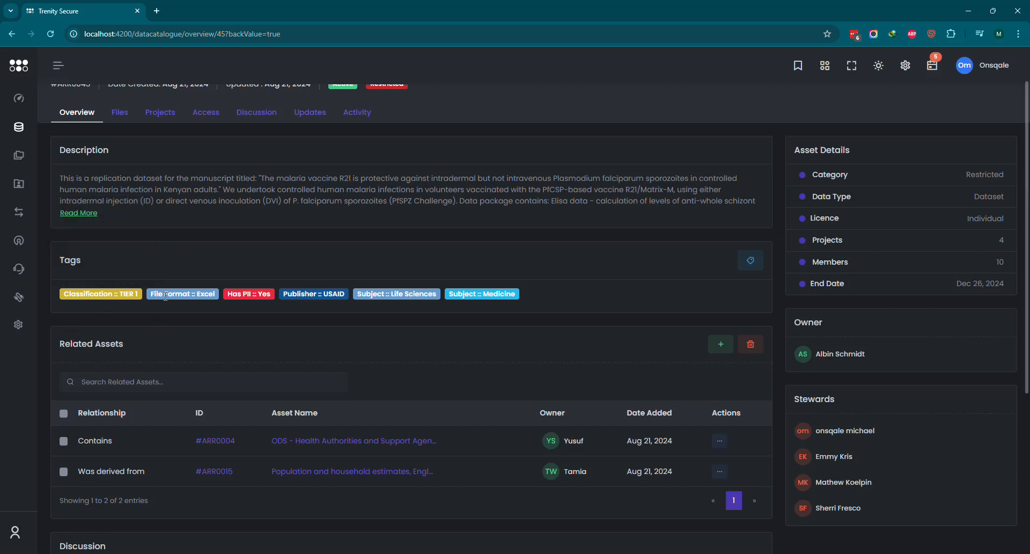
{"action": "mouse_move", "coordinate": [453, 294]}
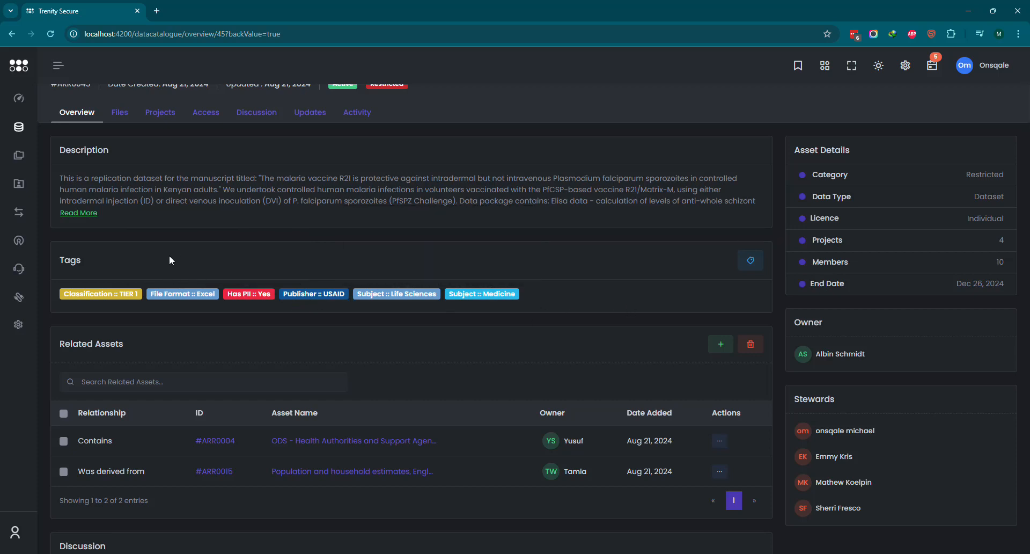
{"action": "mouse_move", "coordinate": [12, 300]}
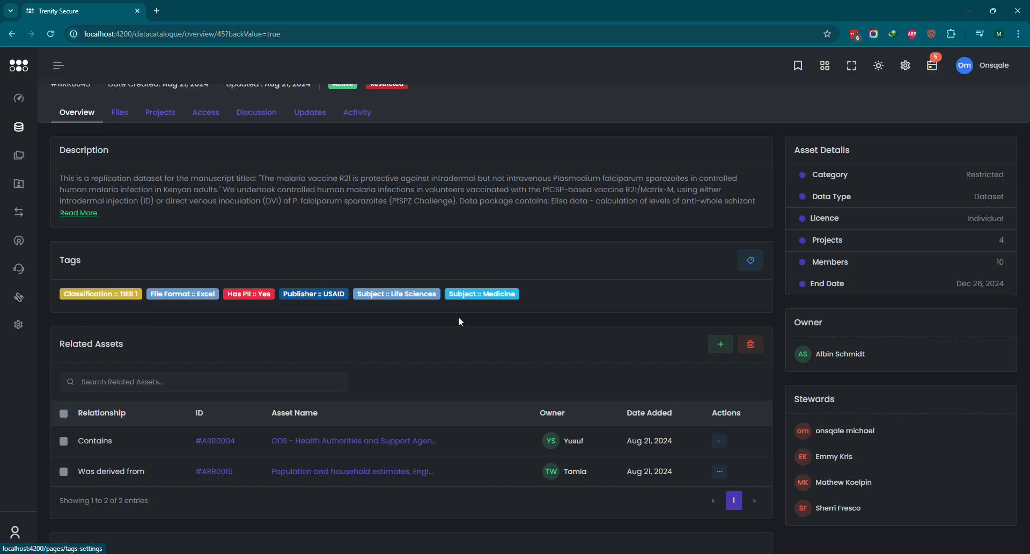
{"action": "scroll", "coordinate": [548, 273], "scroll_direction": "down", "scroll_amount": 3}
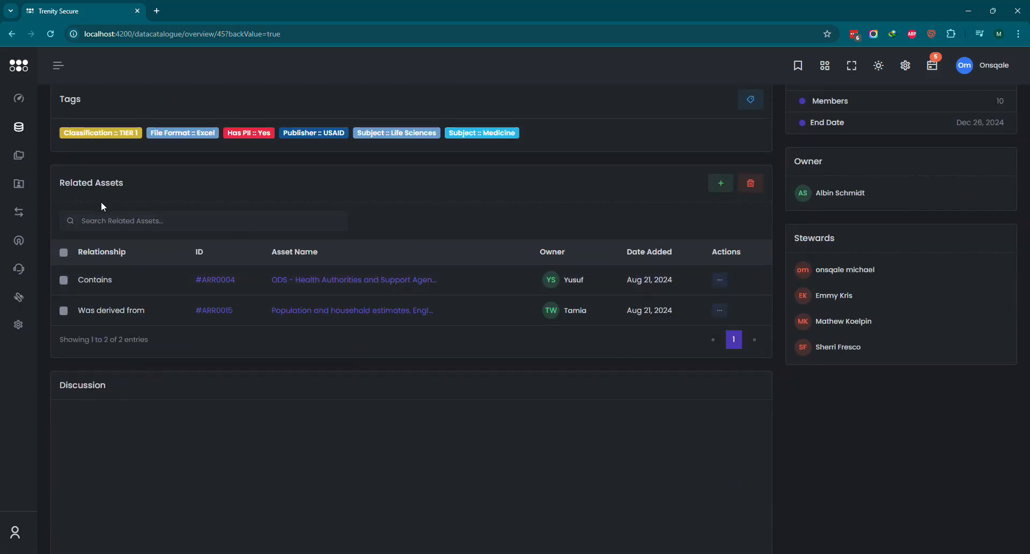
- Examine the malaria vaccine dataset's full title against the relationships listed under its related assets
{"action": "scroll", "coordinate": [332, 231], "scroll_direction": "up", "scroll_amount": 2}
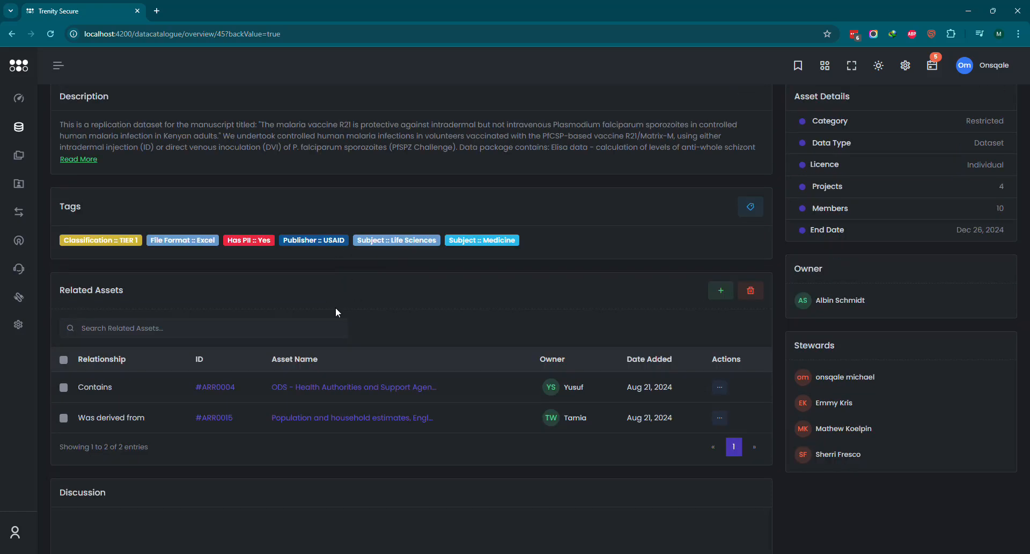
{"action": "scroll", "coordinate": [336, 310], "scroll_direction": "up", "scroll_amount": 2}
{"action": "left_click_drag", "start_coordinate": [53, 105], "coordinate": [302, 120]}
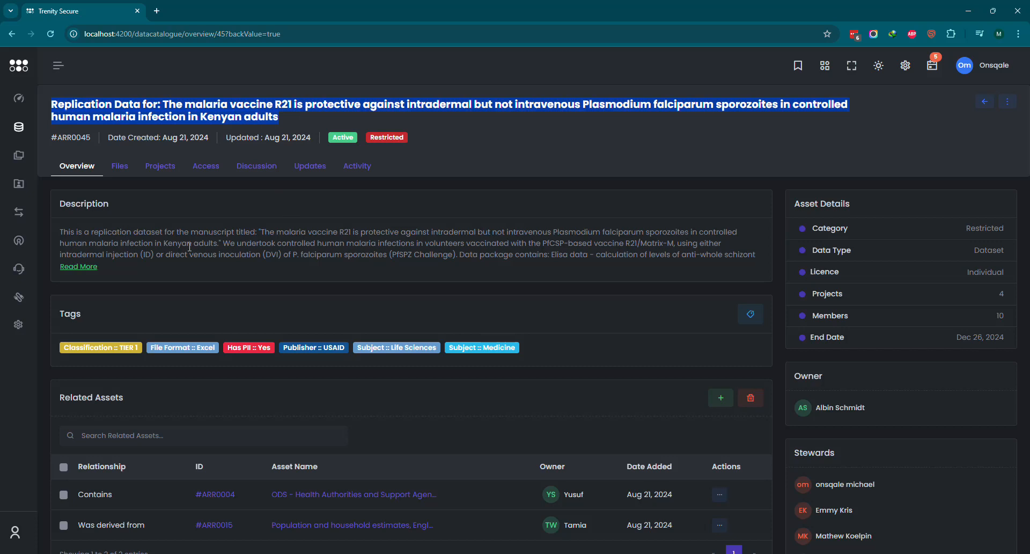
{"action": "scroll", "coordinate": [262, 262], "scroll_direction": "down", "scroll_amount": 1}
{"action": "scroll", "coordinate": [263, 246], "scroll_direction": "down", "scroll_amount": 2}
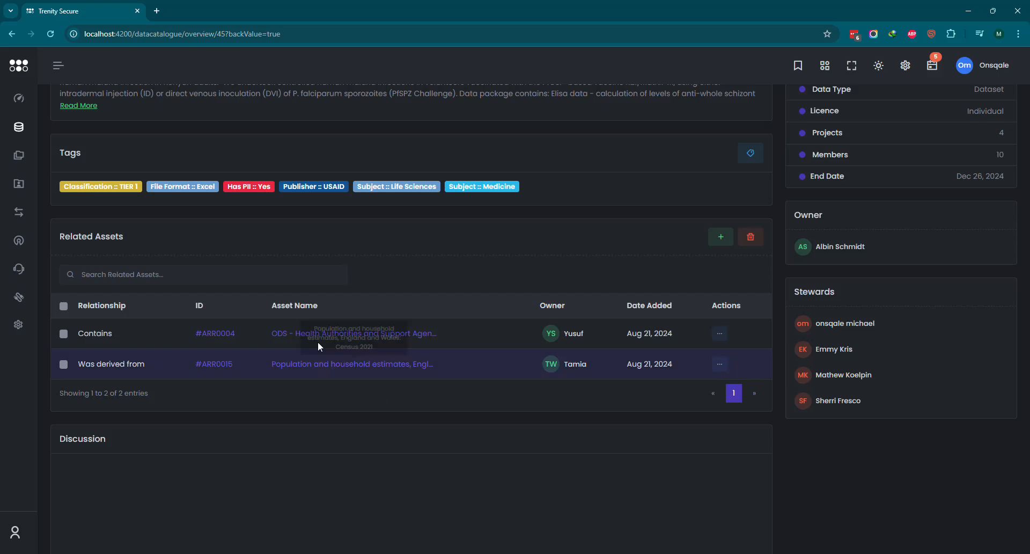
{"action": "scroll", "coordinate": [228, 221], "scroll_direction": "up", "scroll_amount": 3}
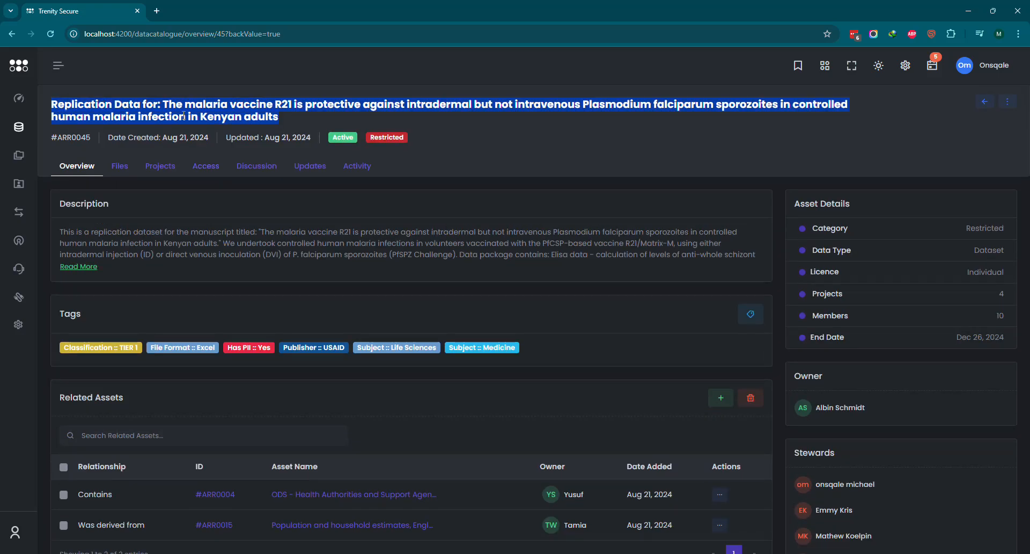
{"action": "scroll", "coordinate": [139, 362], "scroll_direction": "down", "scroll_amount": 3}
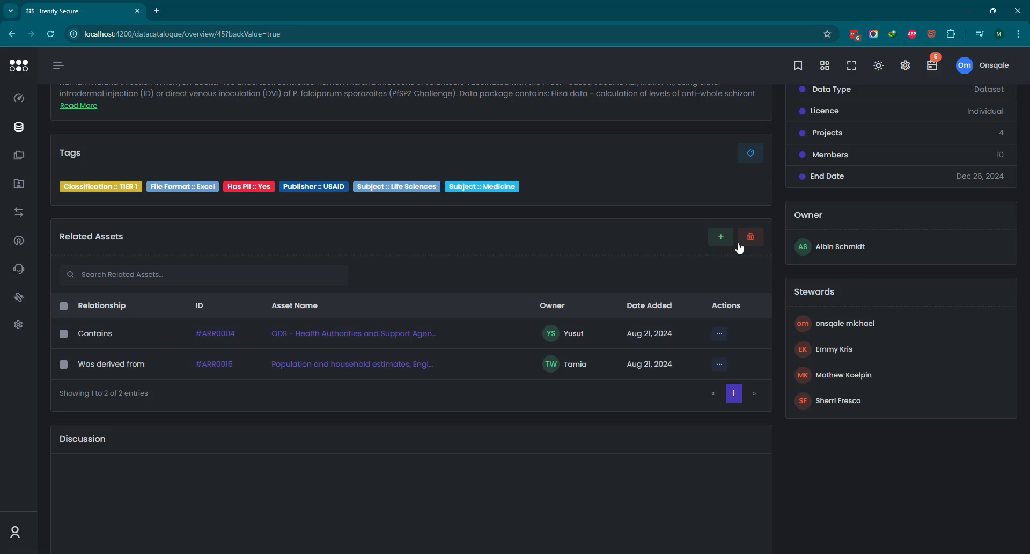
- Review the relationship types offered for adding a related asset, and close the dialog without adding one
{"action": "left_click", "coordinate": [721, 236]}
{"action": "left_click", "coordinate": [478, 282]}
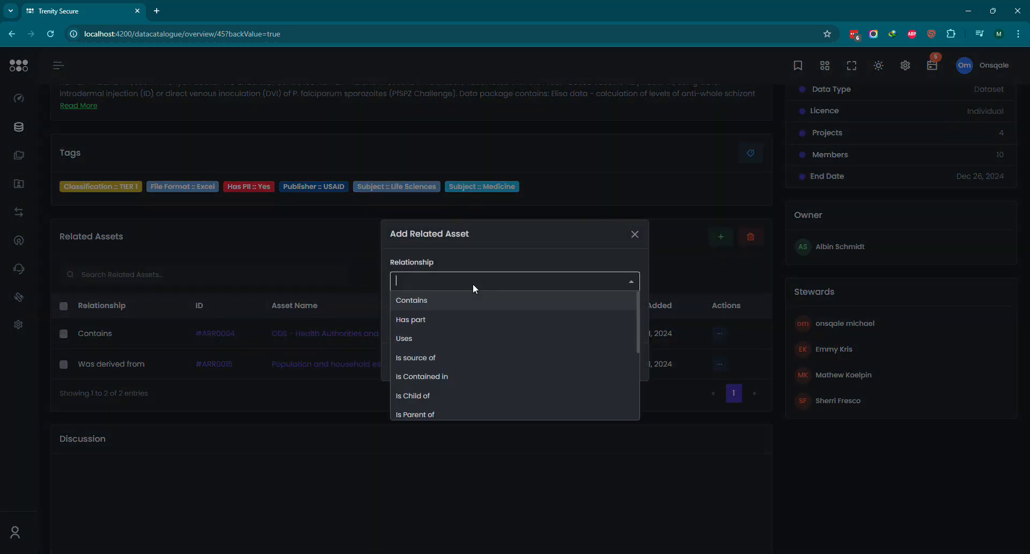
{"action": "scroll", "coordinate": [472, 341], "scroll_direction": "down", "scroll_amount": 4}
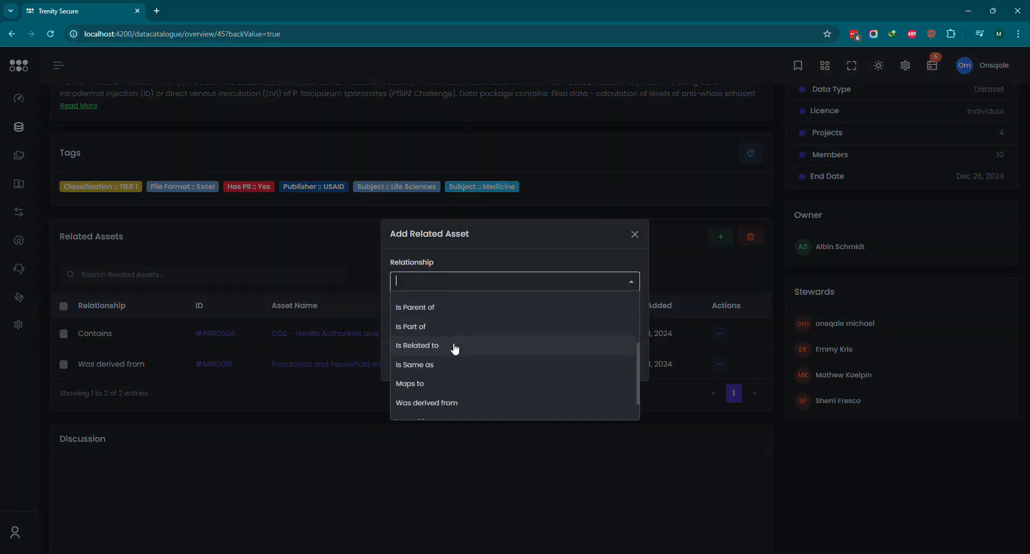
{"action": "scroll", "coordinate": [466, 348], "scroll_direction": "down", "scroll_amount": 1}
{"action": "scroll", "coordinate": [476, 346], "scroll_direction": "up", "scroll_amount": 5}
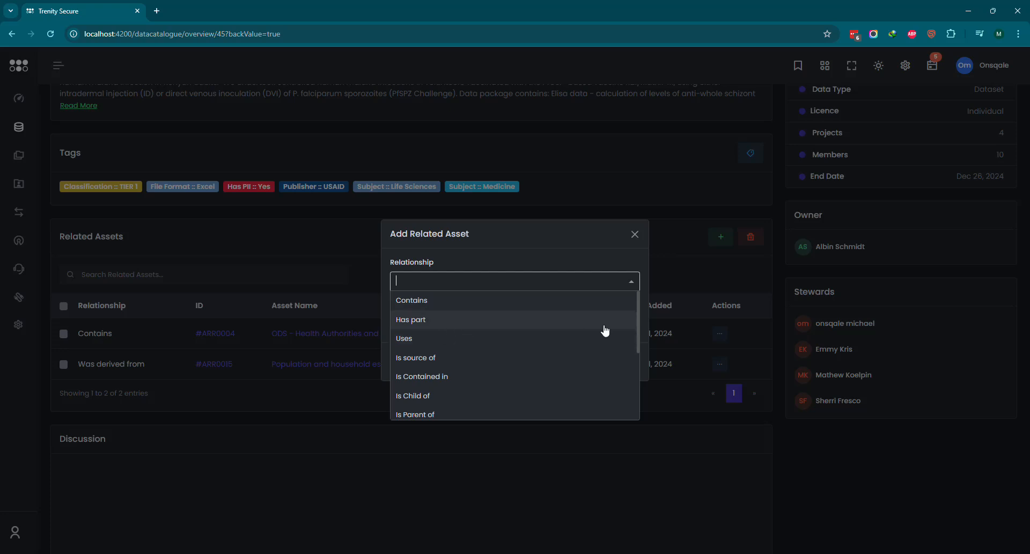
{"action": "left_click", "coordinate": [635, 234]}
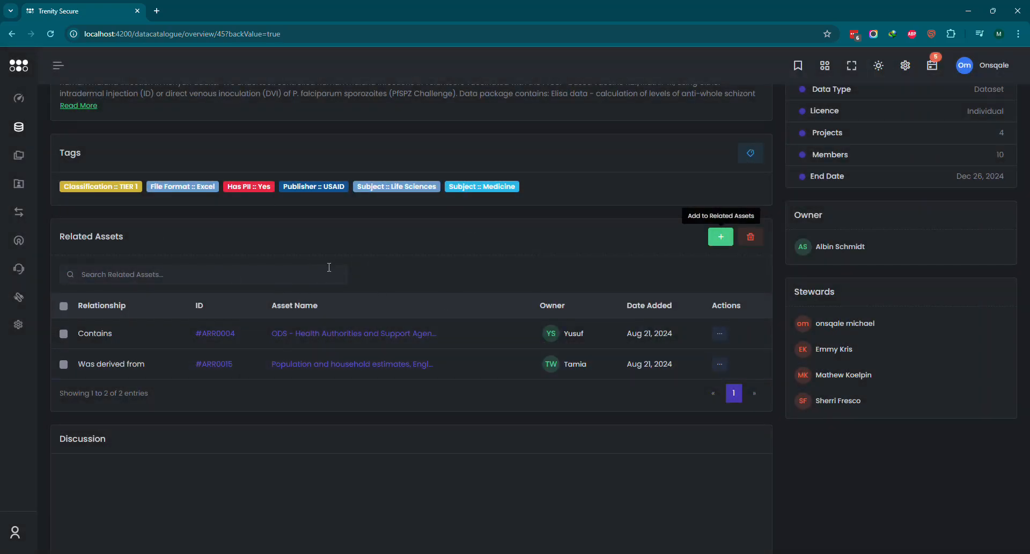
- Open the contained asset ODS - Health Authorities and Support Agencies, #ARR0004, and show page 3 of its related assets
{"action": "scroll", "coordinate": [203, 275], "scroll_direction": "up", "scroll_amount": 3}
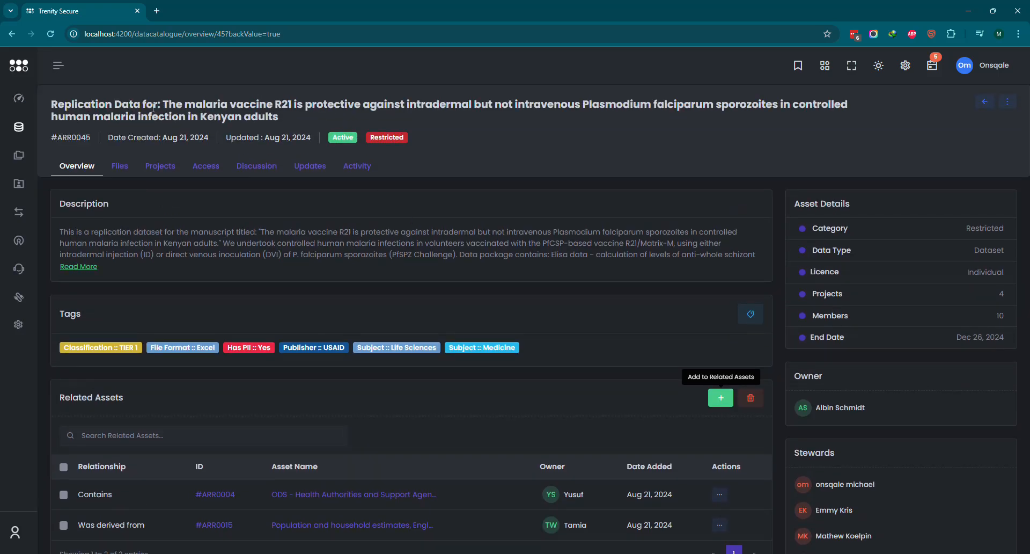
{"action": "scroll", "coordinate": [218, 215], "scroll_direction": "down", "scroll_amount": 2}
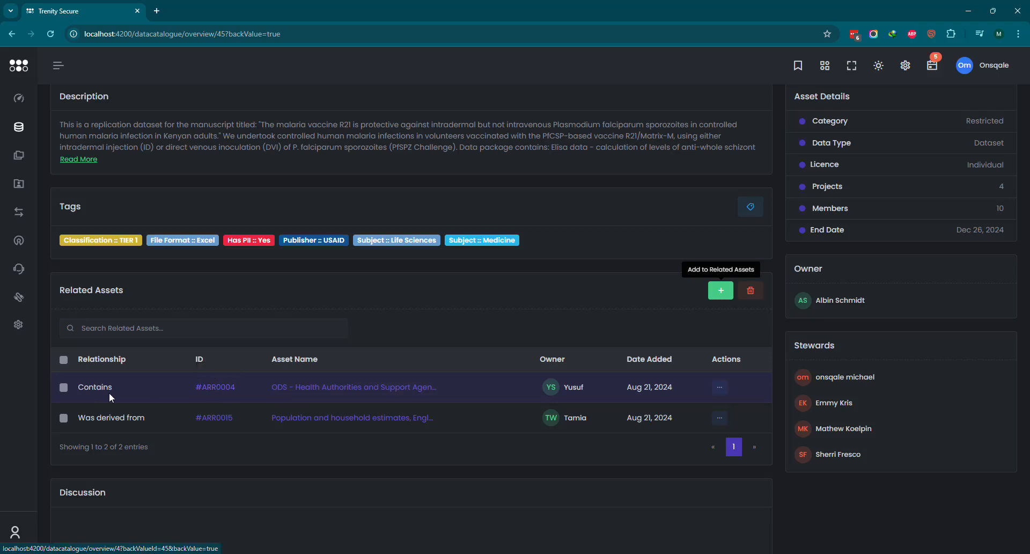
{"action": "left_click", "coordinate": [229, 396]}
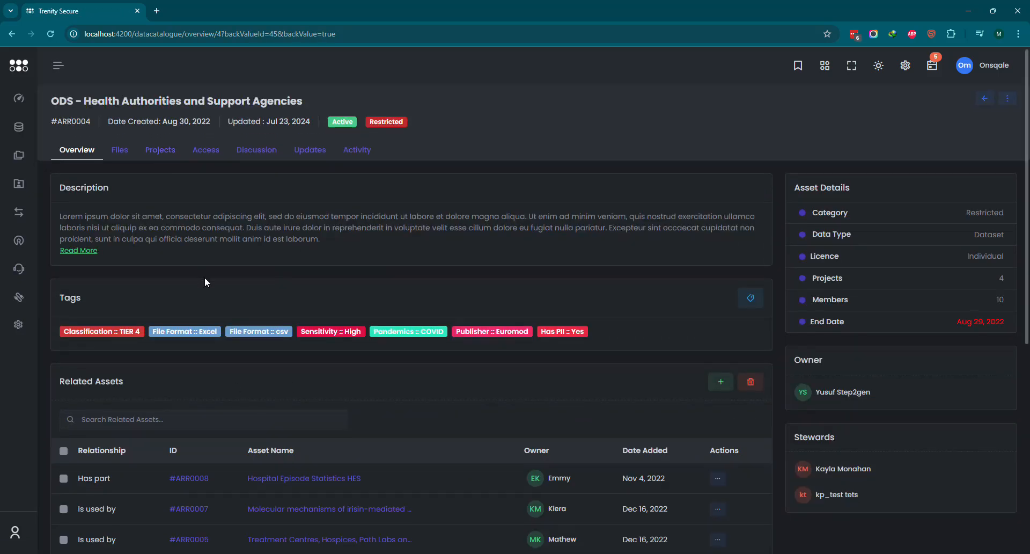
{"action": "scroll", "coordinate": [204, 277], "scroll_direction": "down", "scroll_amount": 3}
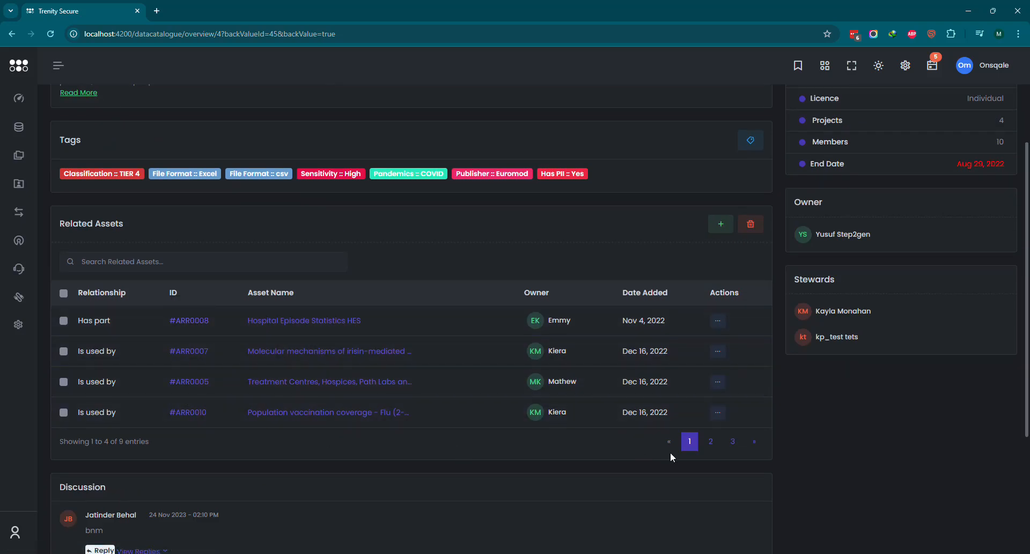
{"action": "left_click", "coordinate": [732, 440]}
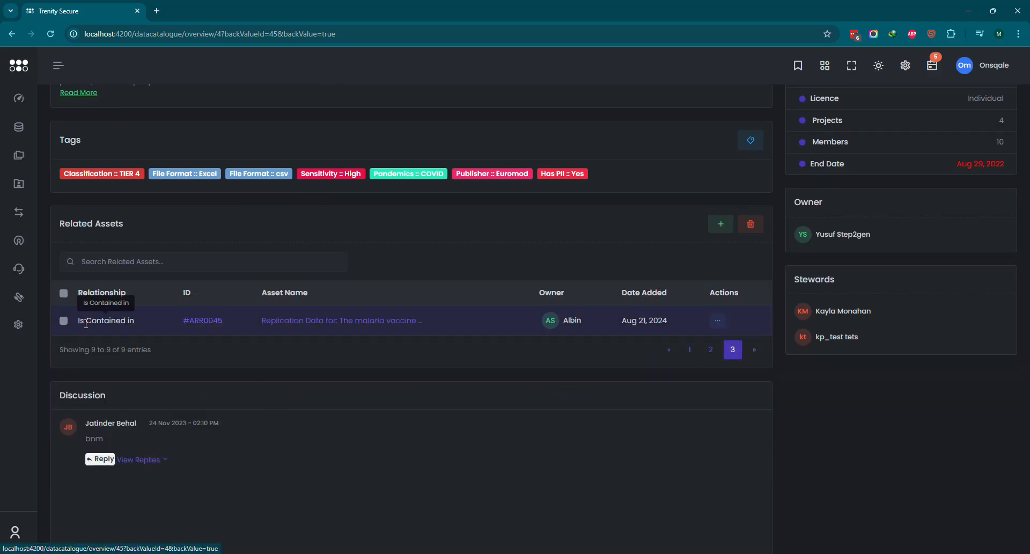
- Return to the malaria vaccine dataset #ARR0045 through its entry in the ODS asset's related assets
{"action": "scroll", "coordinate": [110, 111], "scroll_direction": "up", "scroll_amount": 2}
{"action": "scroll", "coordinate": [110, 111], "scroll_direction": "up", "scroll_amount": 1}
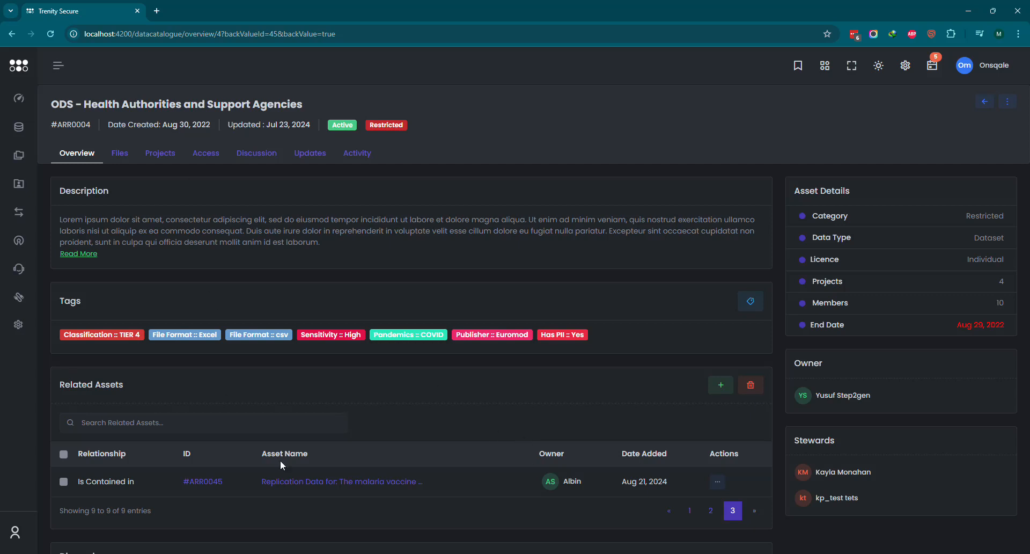
{"action": "left_click", "coordinate": [202, 482]}
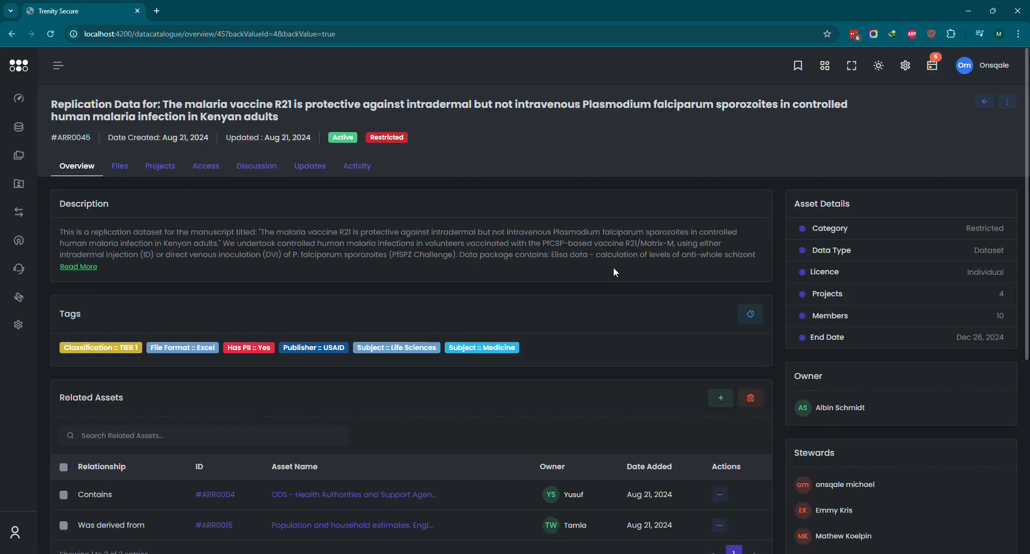
- Examine the discussion area, owner, stewards and asset details on the malaria vaccine dataset's overview
{"action": "scroll", "coordinate": [585, 294], "scroll_direction": "down", "scroll_amount": 5}
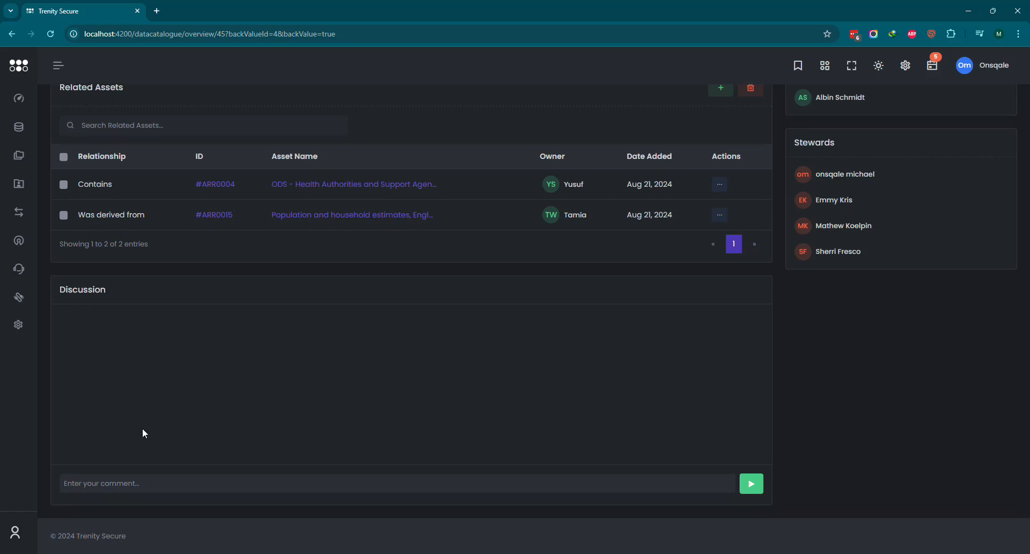
{"action": "scroll", "coordinate": [260, 425], "scroll_direction": "up", "scroll_amount": 2}
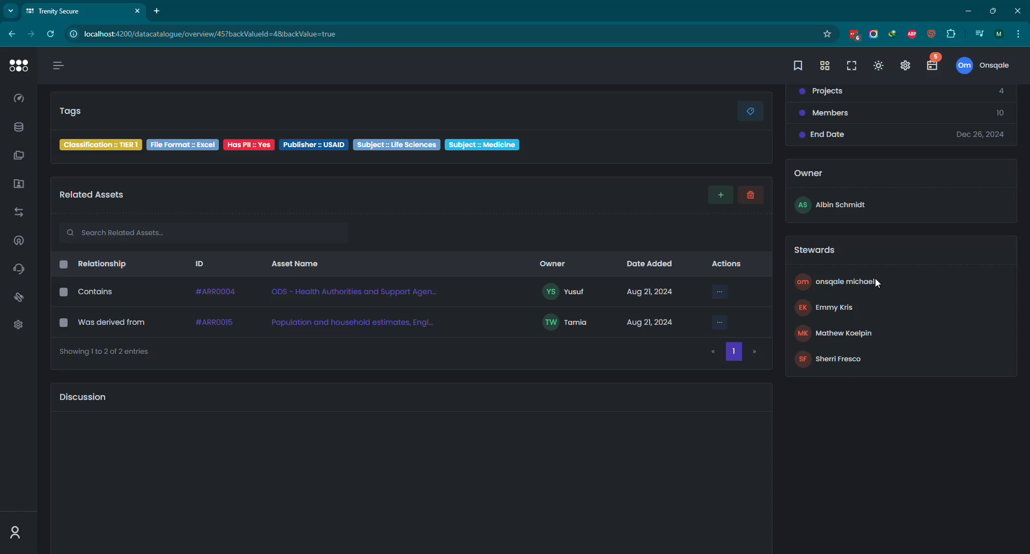
{"action": "scroll", "coordinate": [411, 430], "scroll_direction": "down", "scroll_amount": 2}
{"action": "scroll", "coordinate": [439, 140], "scroll_direction": "up", "scroll_amount": 3}
{"action": "scroll", "coordinate": [244, 318], "scroll_direction": "down", "scroll_amount": 3}
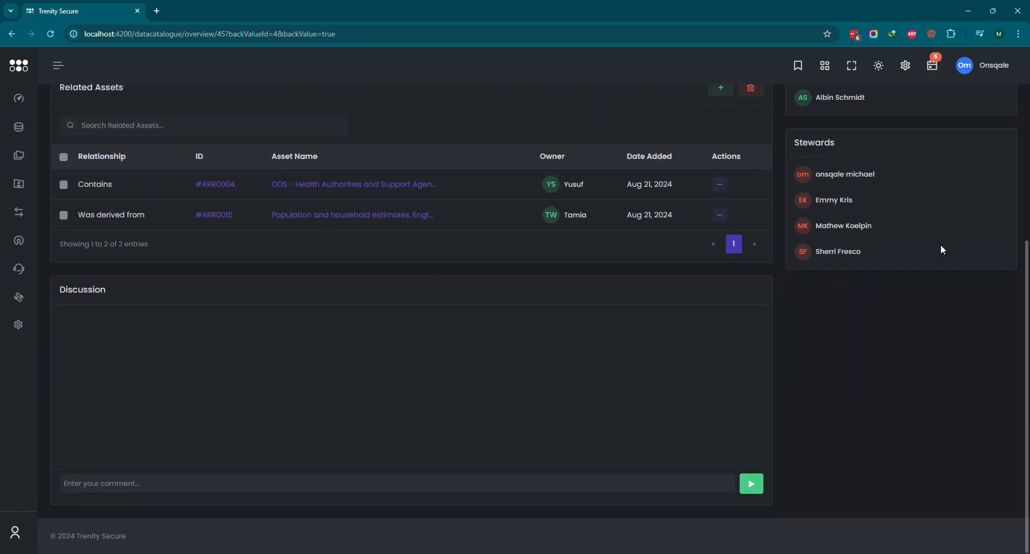
{"action": "scroll", "coordinate": [659, 374], "scroll_direction": "up", "scroll_amount": 2}
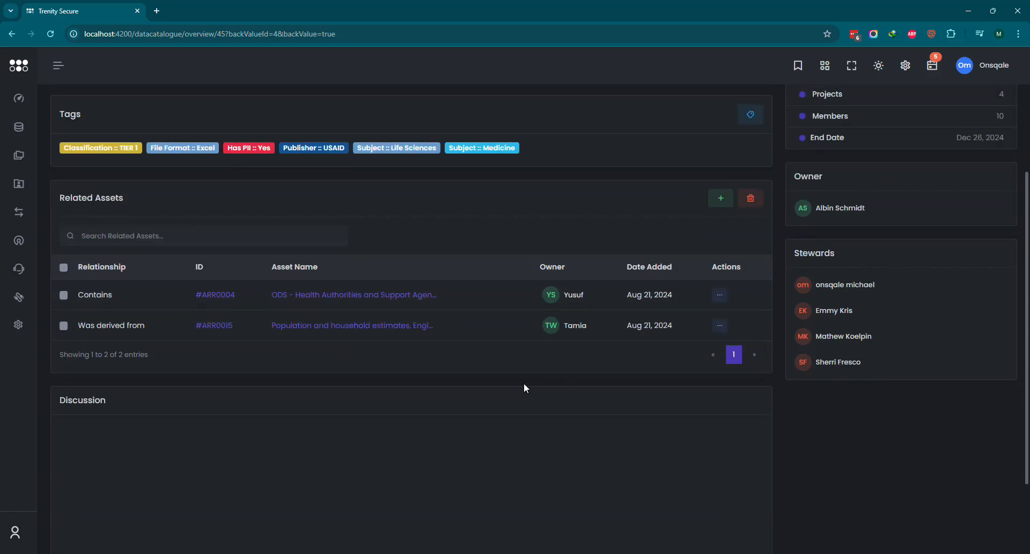
{"action": "scroll", "coordinate": [524, 382], "scroll_direction": "up", "scroll_amount": 4}
{"action": "scroll", "coordinate": [281, 265], "scroll_direction": "down", "scroll_amount": 6}
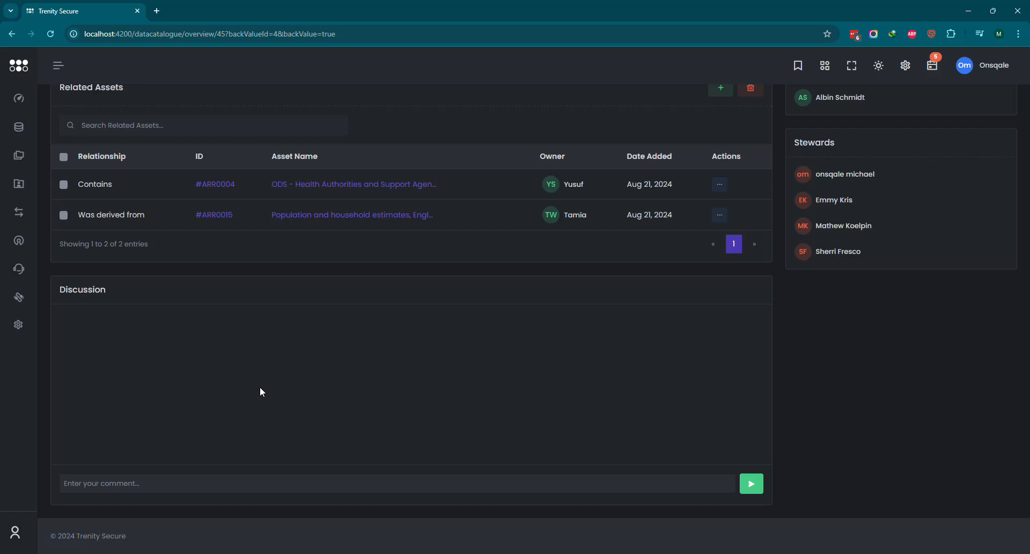
{"action": "scroll", "coordinate": [261, 380], "scroll_direction": "up", "scroll_amount": 6}
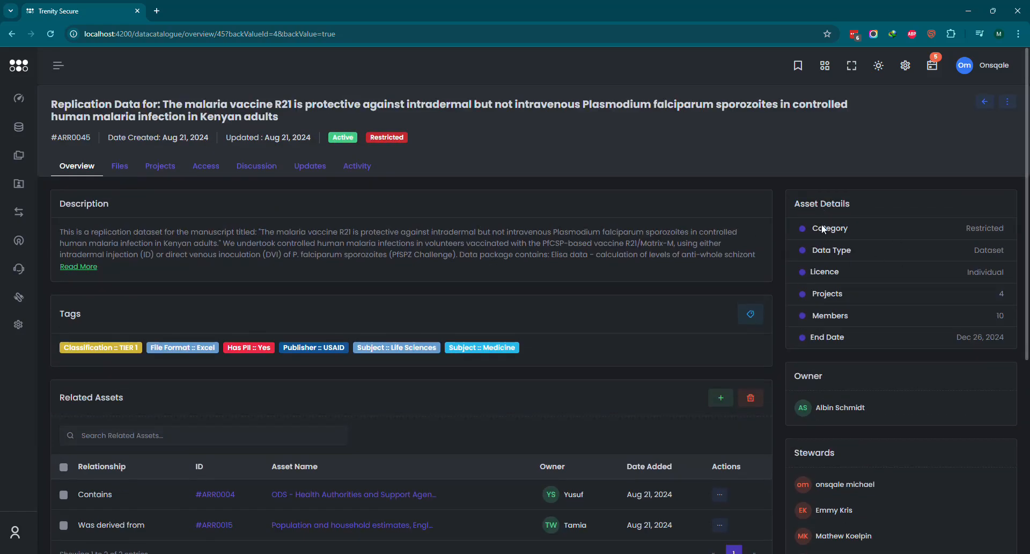
- View the profile of the dataset's owner and close it
{"action": "scroll", "coordinate": [839, 316], "scroll_direction": "down", "scroll_amount": 2}
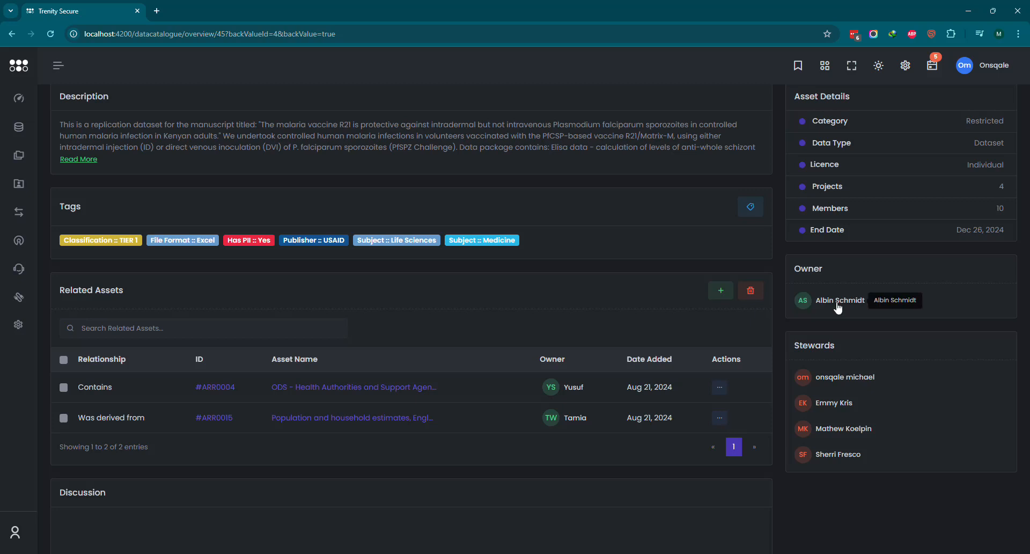
{"action": "left_click", "coordinate": [839, 306]}
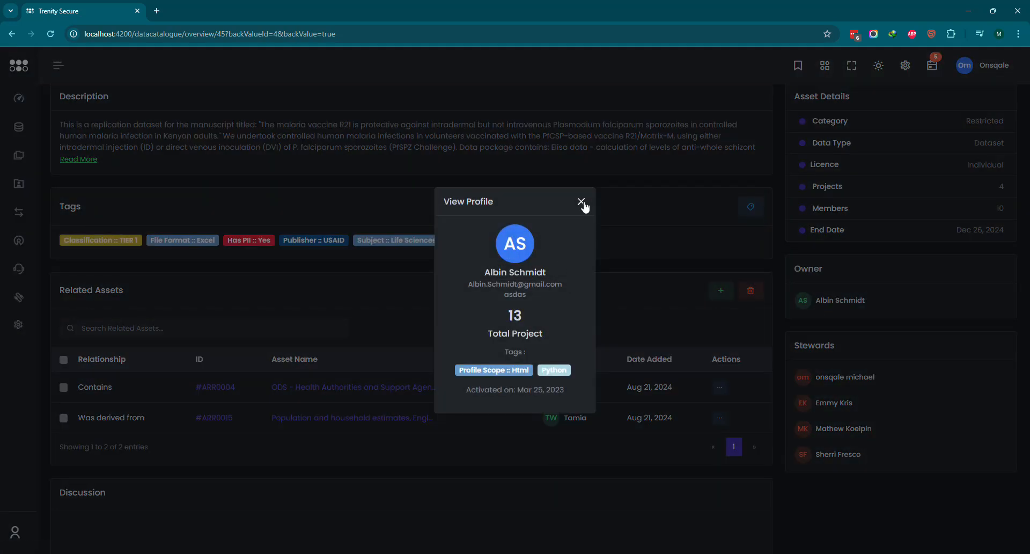
{"action": "left_click", "coordinate": [584, 203]}
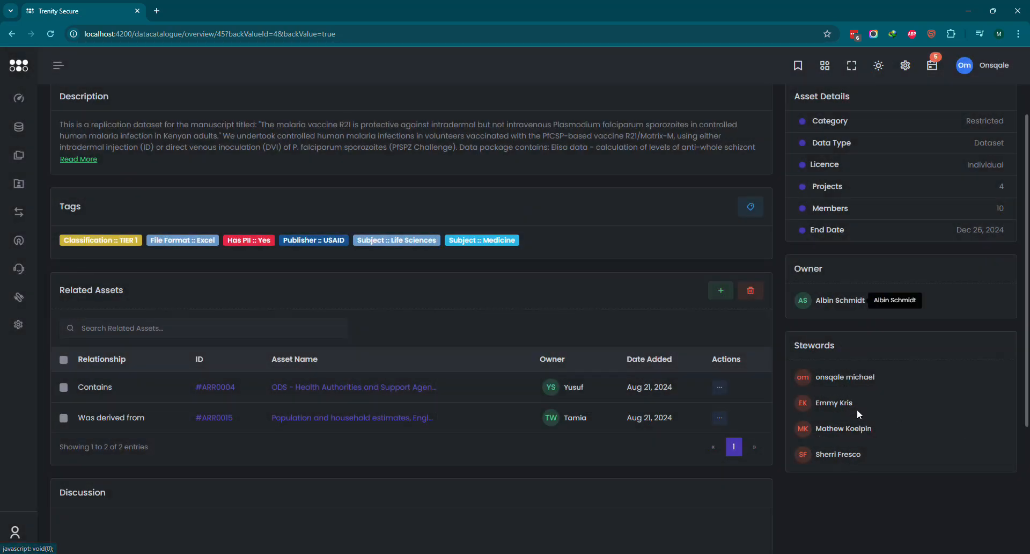
{"action": "scroll", "coordinate": [858, 464], "scroll_direction": "up", "scroll_amount": 2}
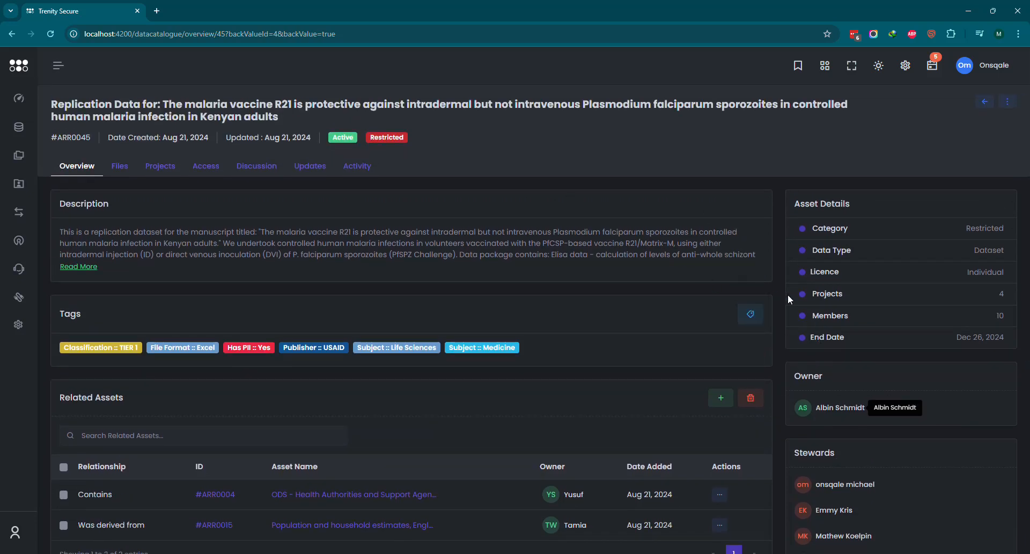
- Show the malaria vaccine dataset's files, followed by the projects linked to it
{"action": "left_click", "coordinate": [118, 166]}
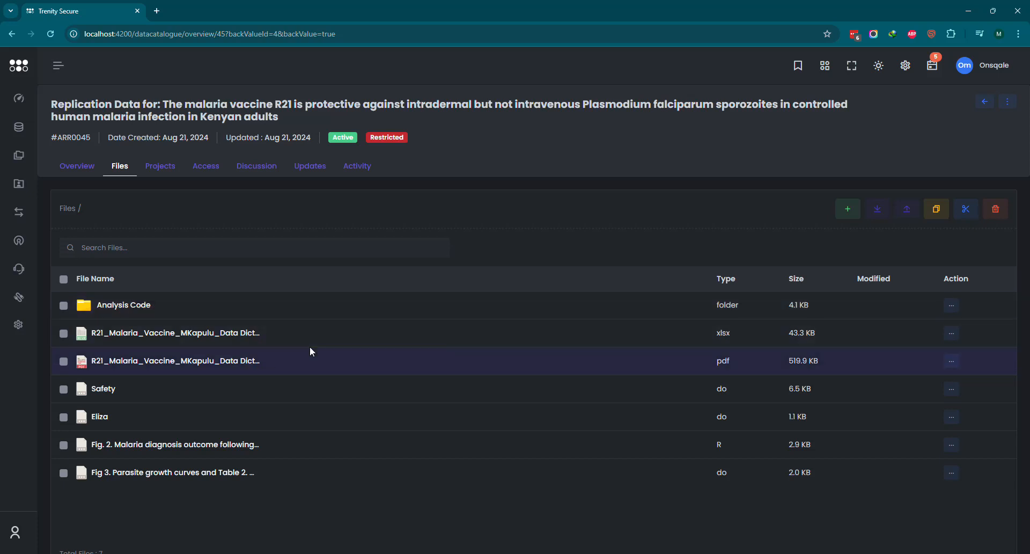
{"action": "left_click", "coordinate": [161, 166]}
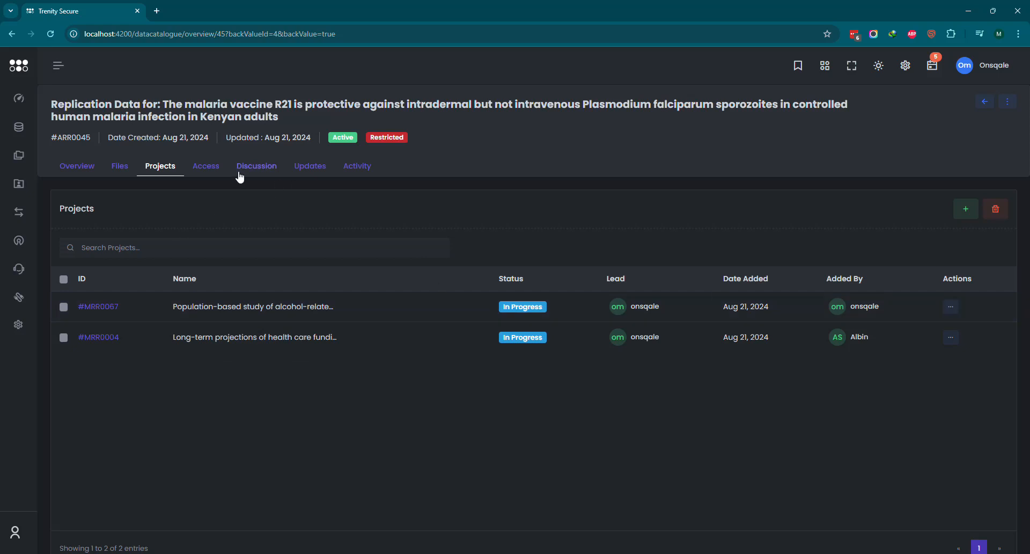
- Examine who has access to the dataset, covering its owner, stewards and the full list of members
{"action": "left_click", "coordinate": [206, 169]}
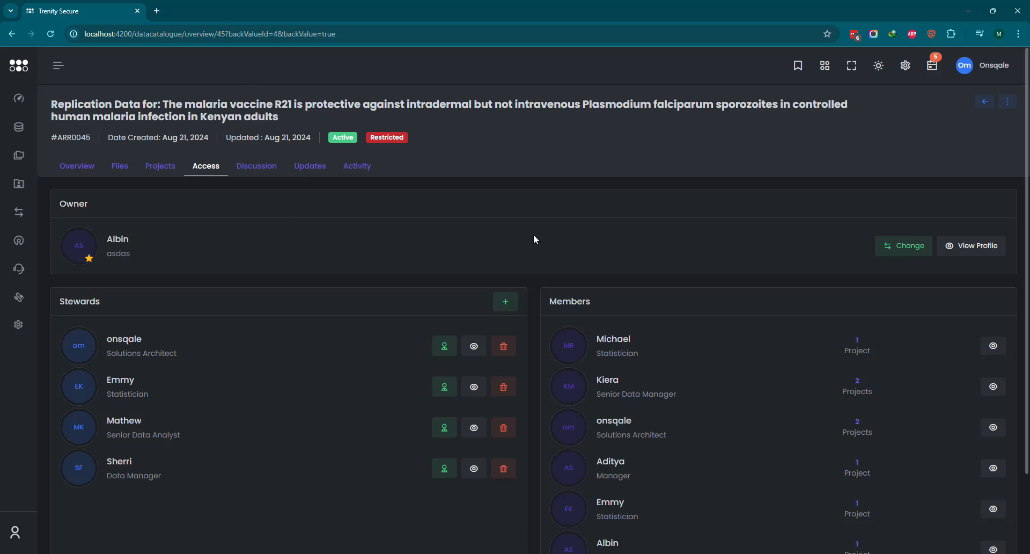
{"action": "scroll", "coordinate": [375, 243], "scroll_direction": "down", "scroll_amount": 1}
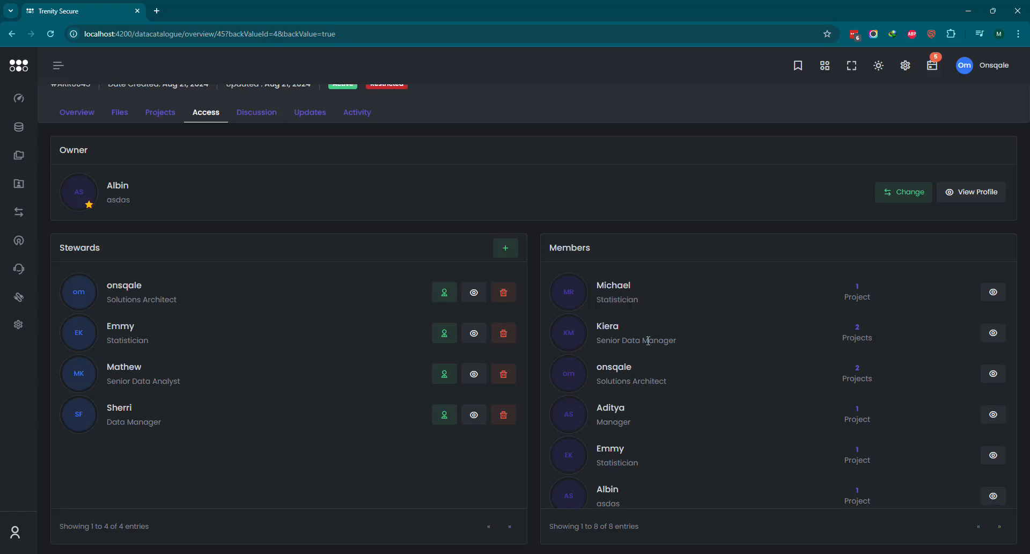
{"action": "scroll", "coordinate": [647, 335], "scroll_direction": "down", "scroll_amount": 2}
{"action": "scroll", "coordinate": [642, 365], "scroll_direction": "up", "scroll_amount": 1}
{"action": "scroll", "coordinate": [641, 365], "scroll_direction": "up", "scroll_amount": 2}
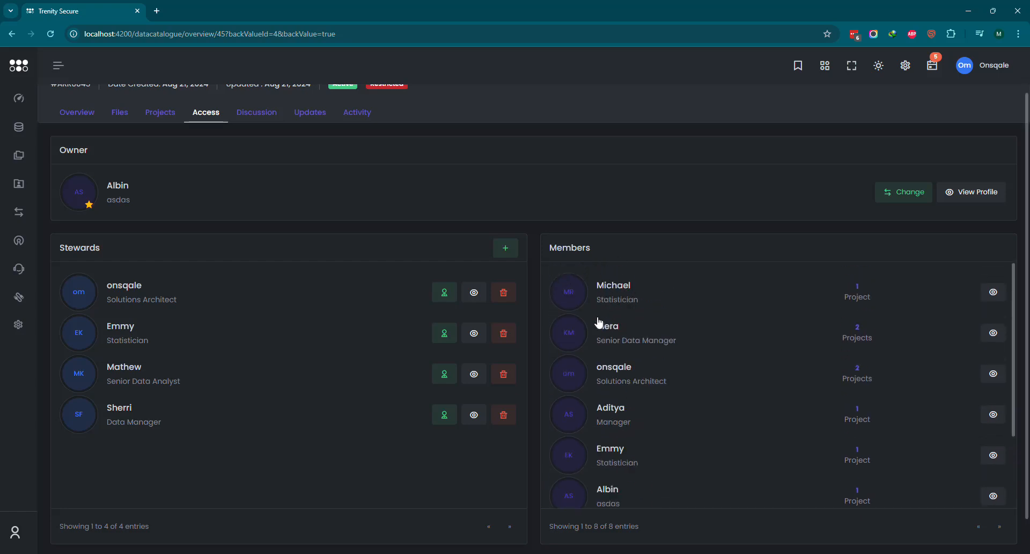
- Revisit the dataset's linked projects and compare them with the members listed under its access
{"action": "left_click", "coordinate": [155, 111]}
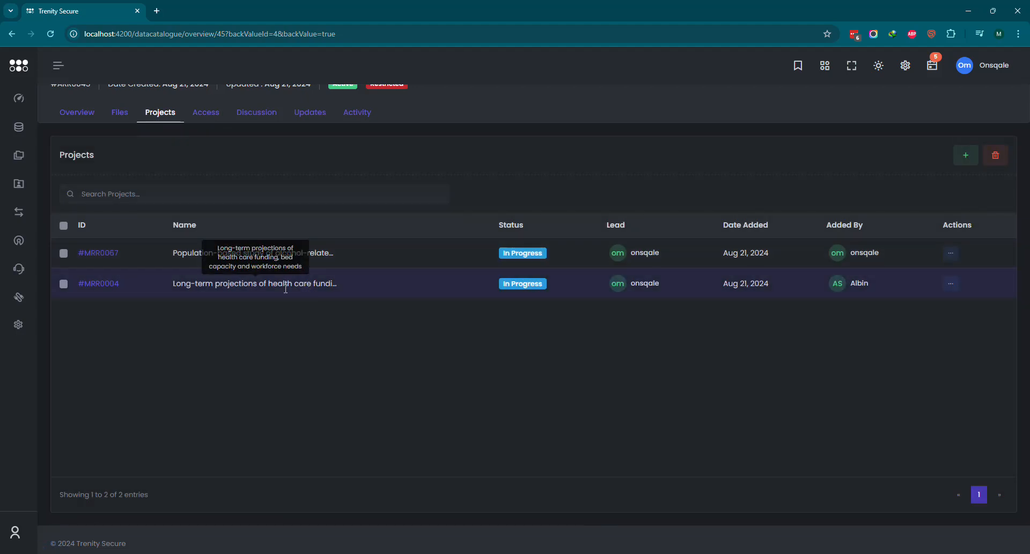
{"action": "scroll", "coordinate": [559, 356], "scroll_direction": "up", "scroll_amount": 1}
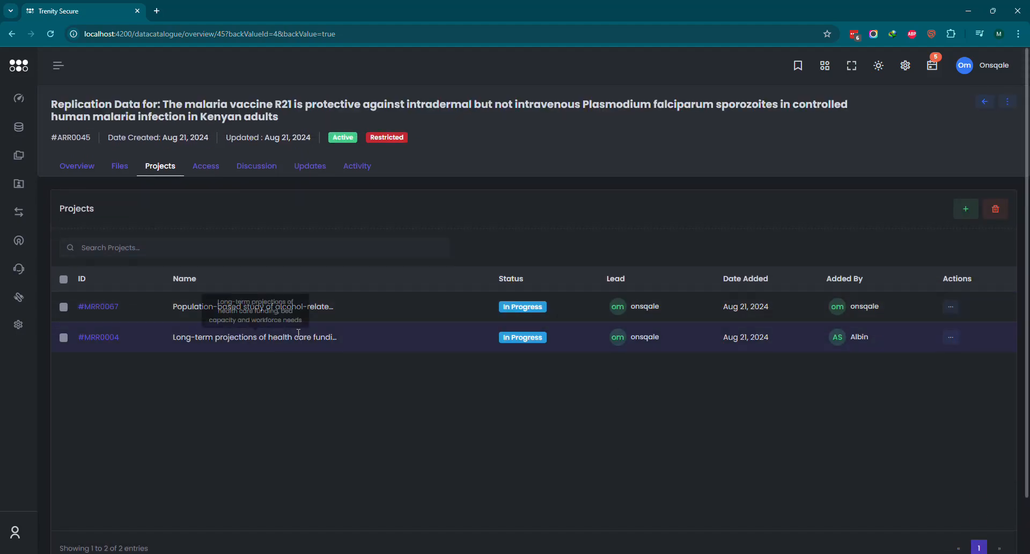
{"action": "left_click", "coordinate": [200, 175]}
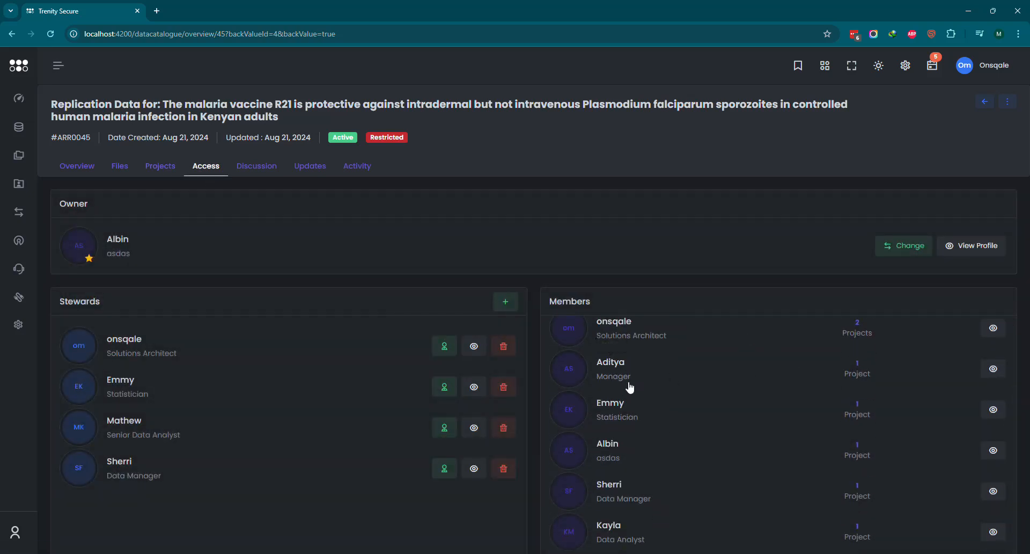
{"action": "scroll", "coordinate": [639, 381], "scroll_direction": "down", "scroll_amount": 3}
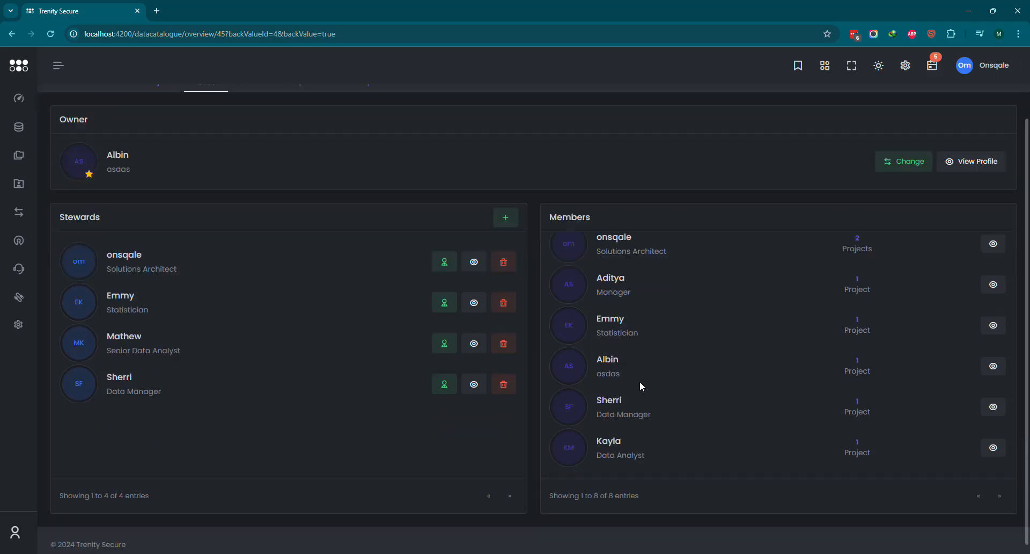
- View the list of projects through which the Senior Data Manager member has access to the dataset, and close it
{"action": "scroll", "coordinate": [641, 333], "scroll_direction": "up", "scroll_amount": 5}
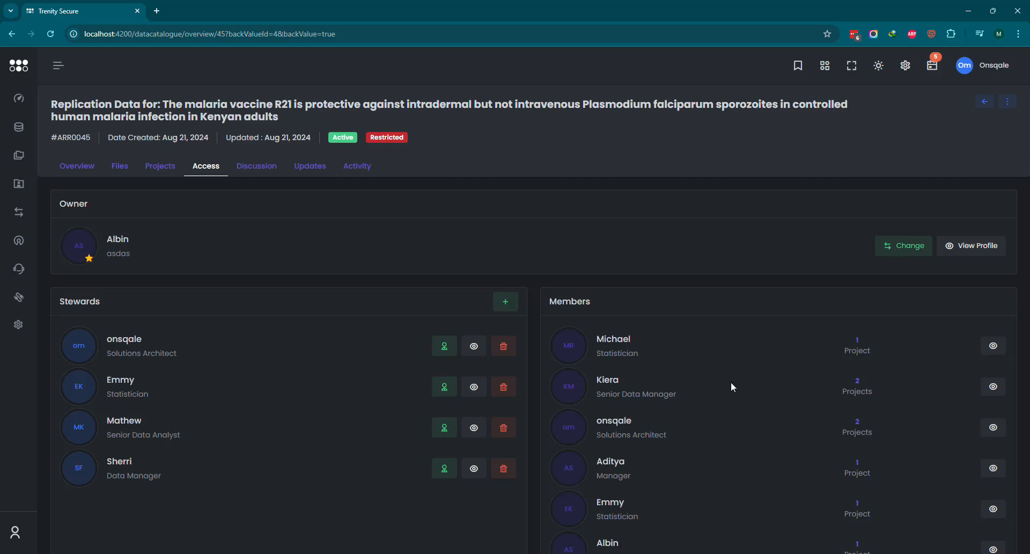
{"action": "left_click", "coordinate": [858, 386]}
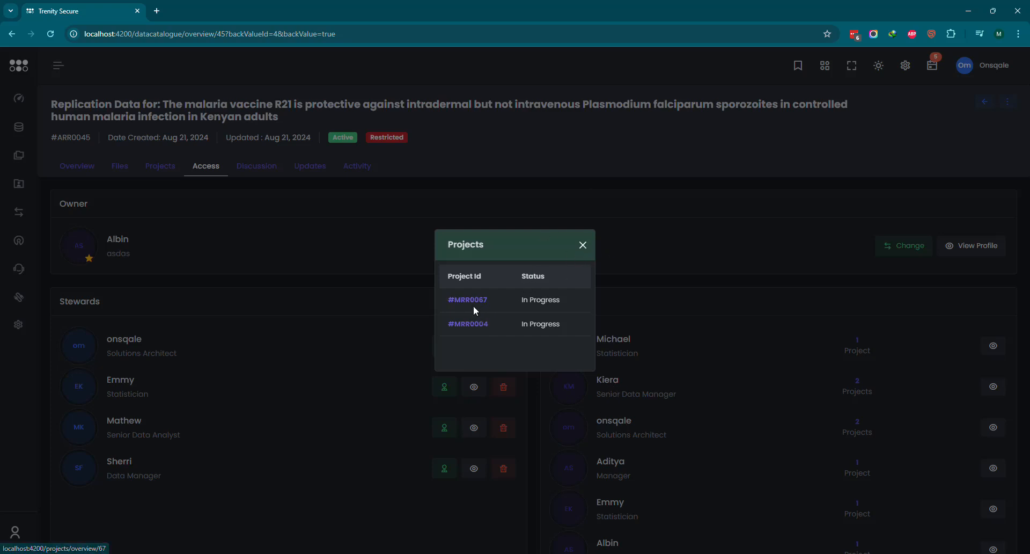
{"action": "left_click", "coordinate": [583, 246]}
- Review the malaria vaccine dataset's discussion, version updates and activity history
{"action": "left_click", "coordinate": [255, 175]}
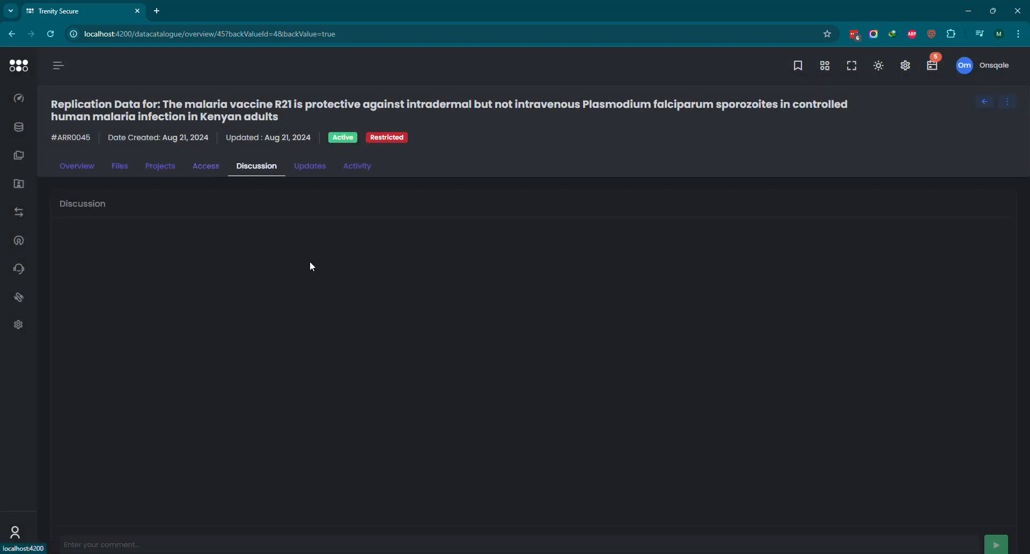
{"action": "left_click", "coordinate": [311, 168]}
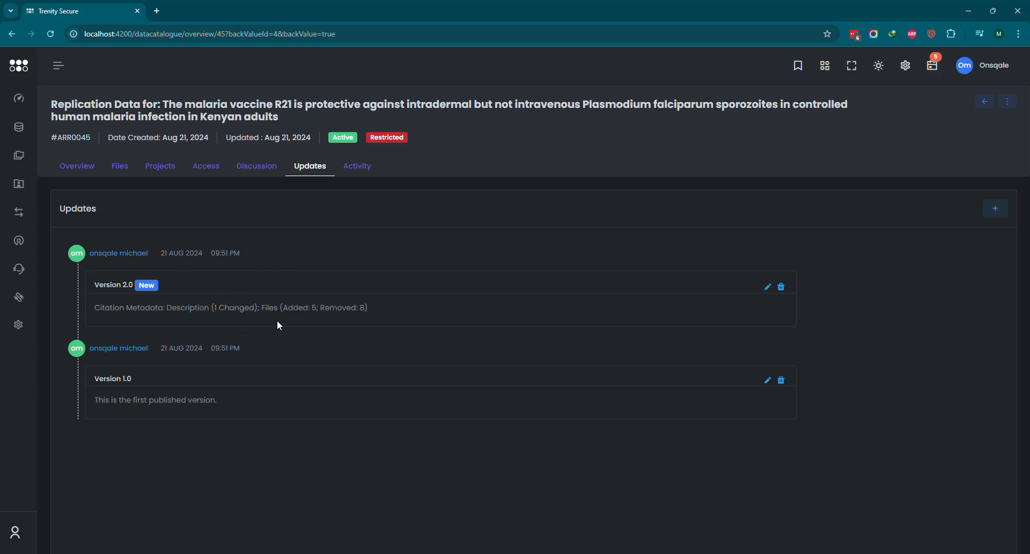
{"action": "left_click", "coordinate": [357, 167]}
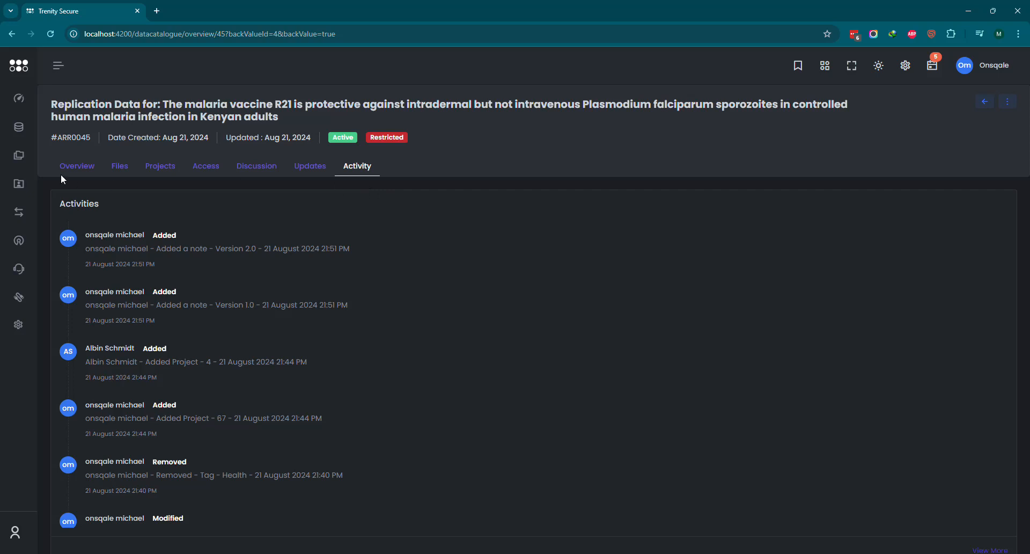
- Return to the dataset's overview and look through its description, tags, related assets, owner and stewards
{"action": "left_click", "coordinate": [75, 167]}
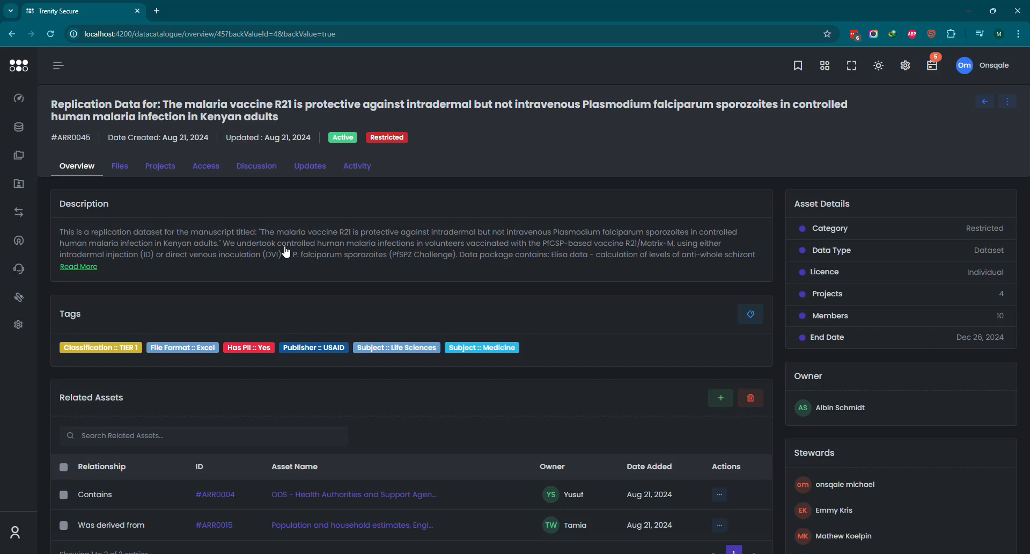
{"action": "scroll", "coordinate": [800, 285], "scroll_direction": "down", "scroll_amount": 6}
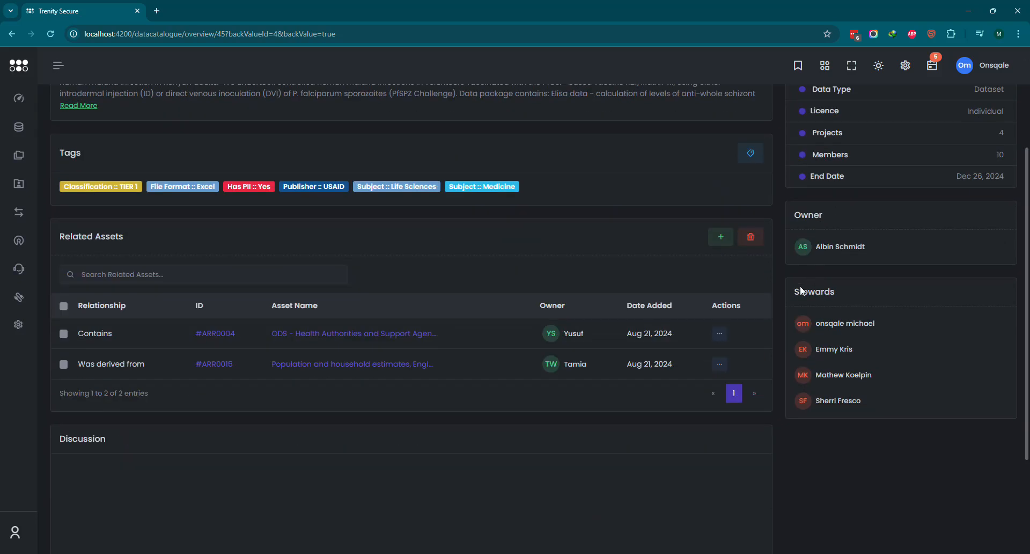
{"action": "scroll", "coordinate": [680, 283], "scroll_direction": "up", "scroll_amount": 6}
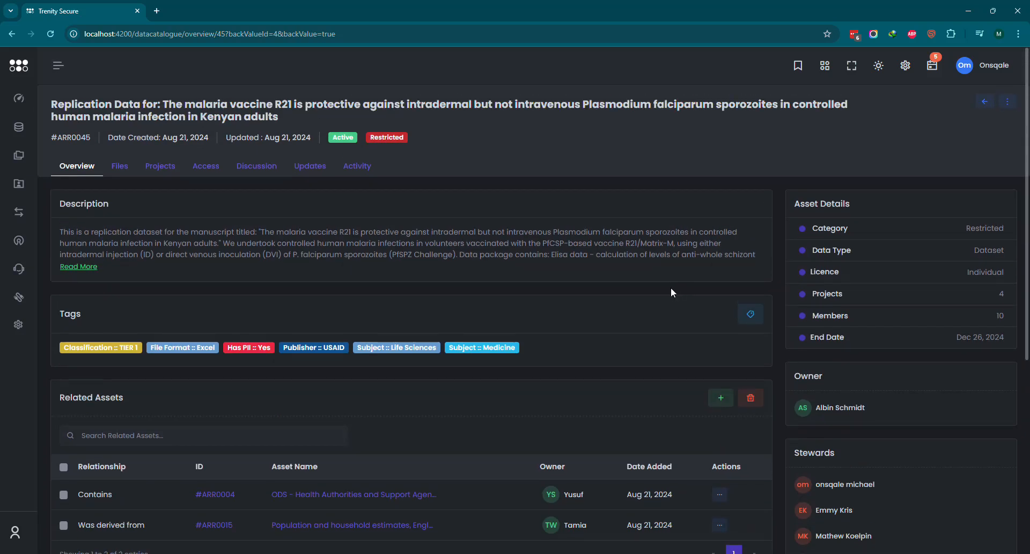